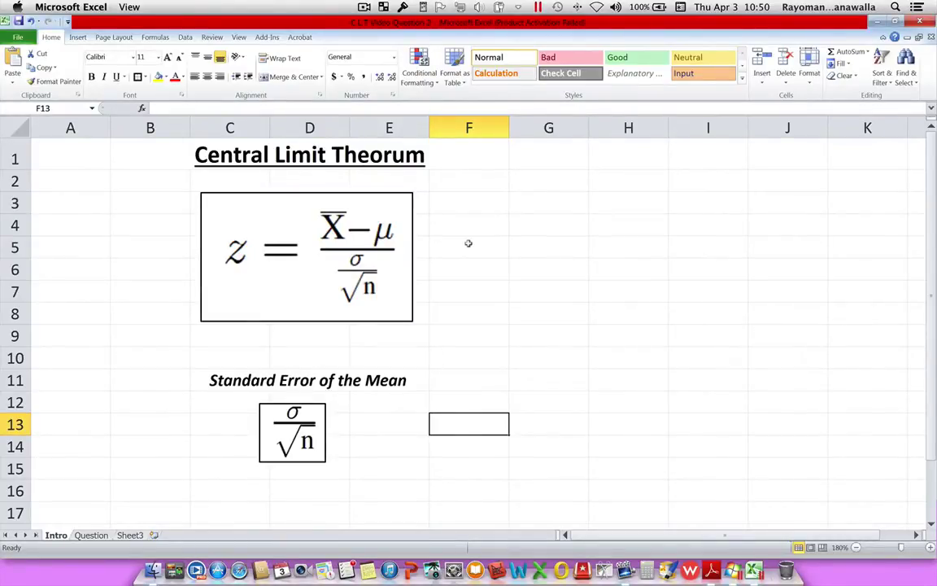
Step: On the Question sheet, calculate the standard error of the mean in D12 with the formula =3204/SQRT(36)
left_click_drag(358, 279, 372, 298)
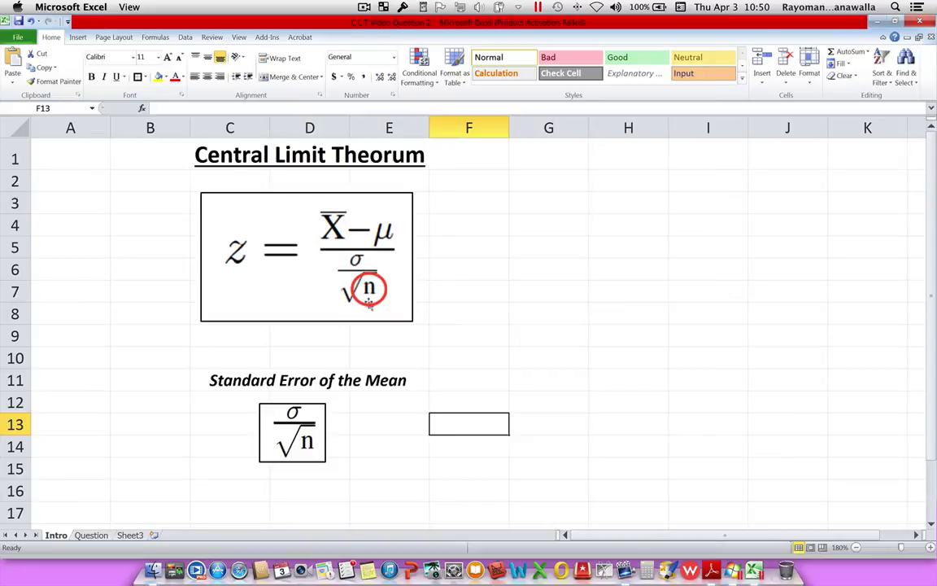
left_click(90, 535)
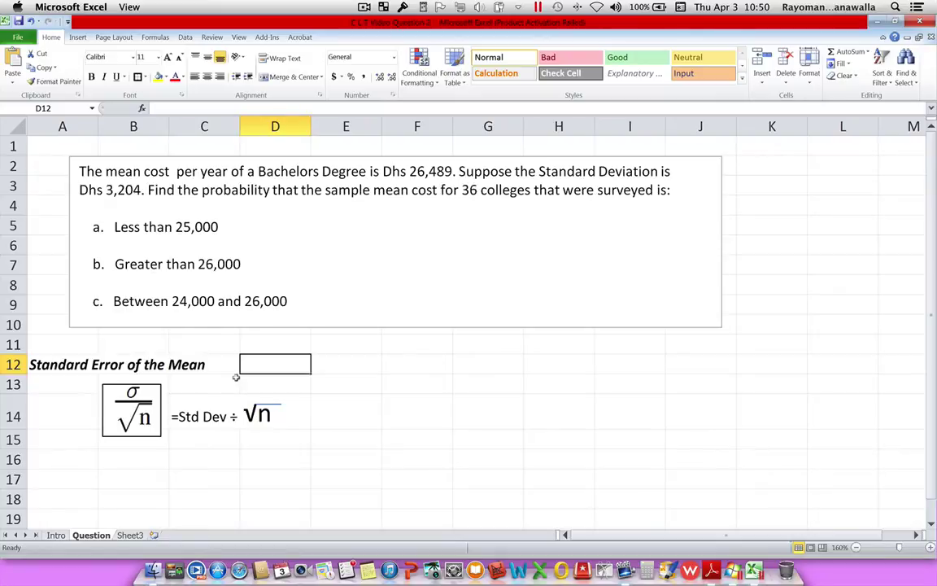
left_click(175, 401)
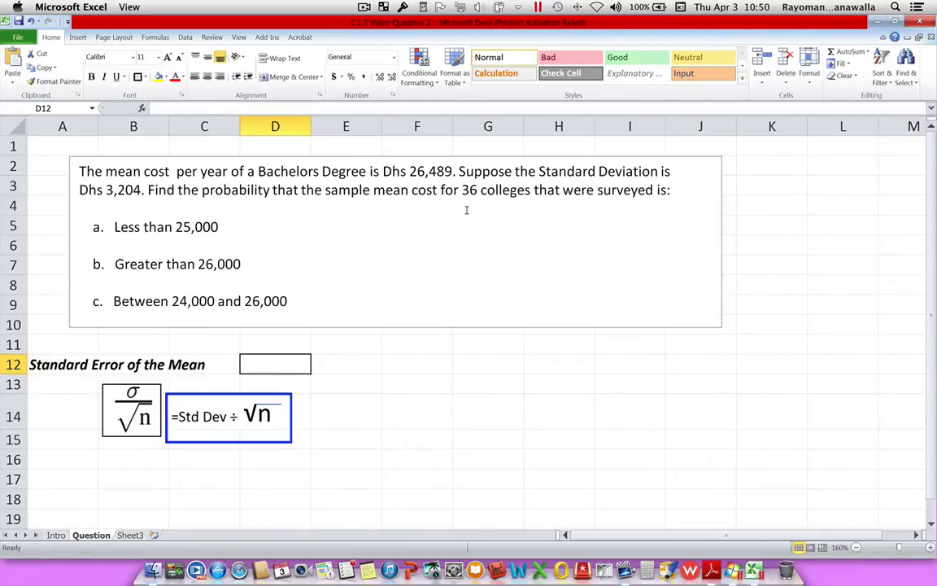
key("Escape")
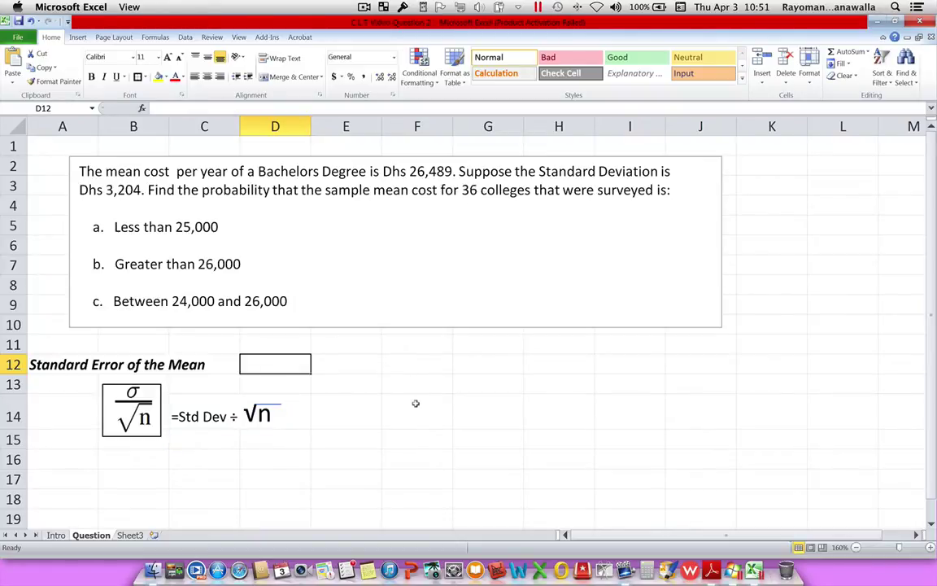
type("=")
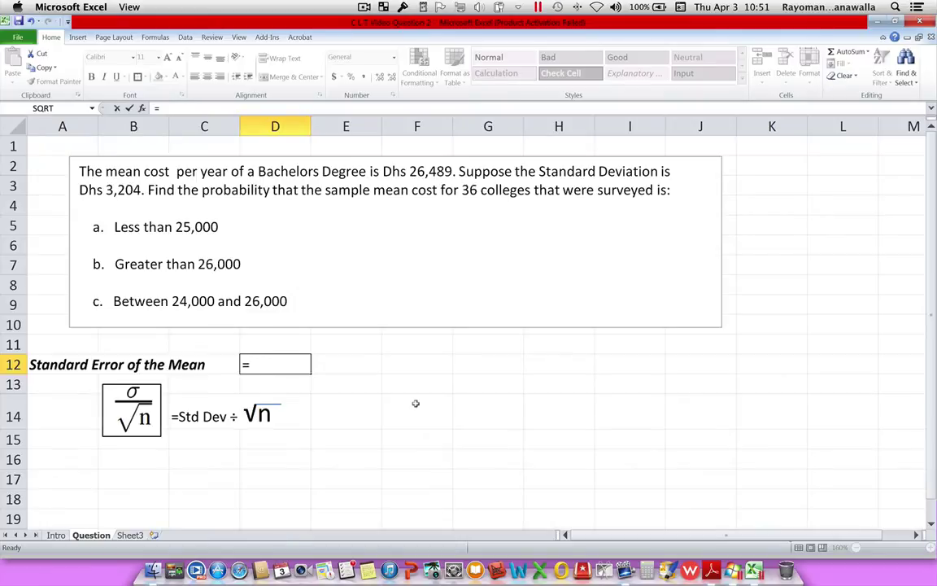
type("3204/")
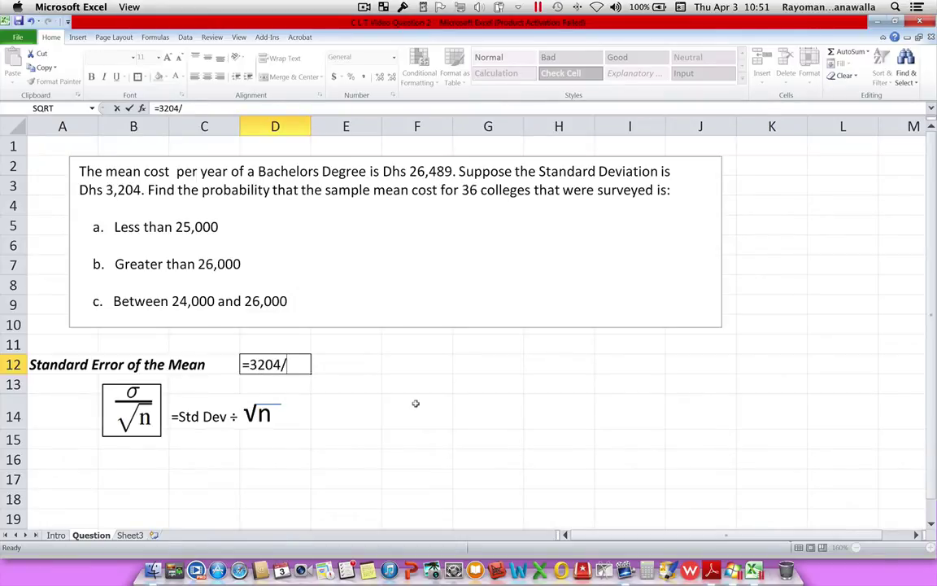
left_click(142, 109)
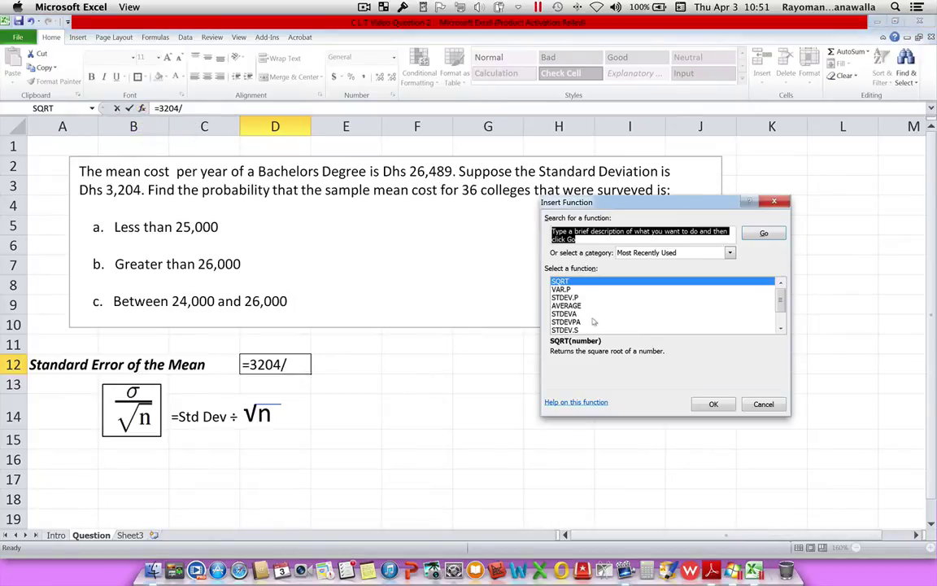
left_click(713, 404)
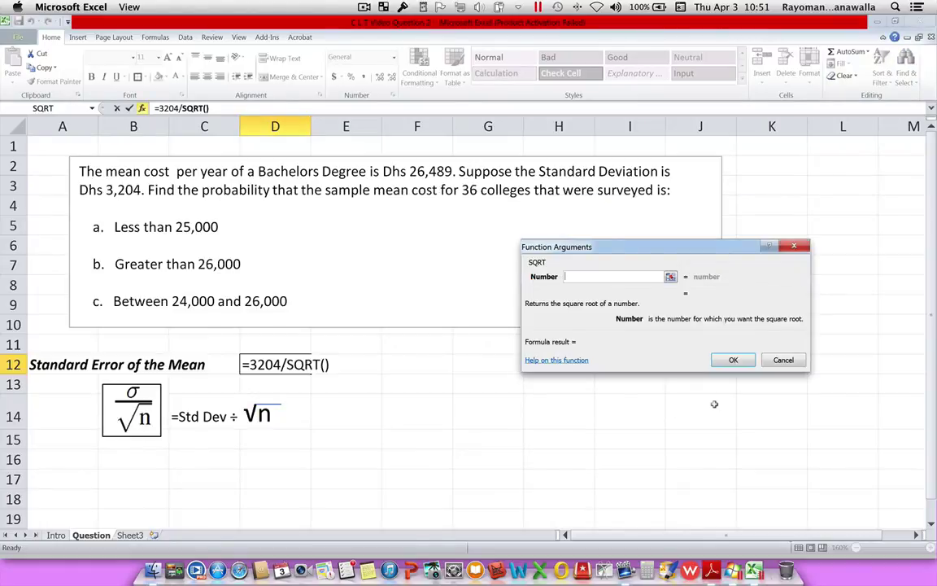
type("36")
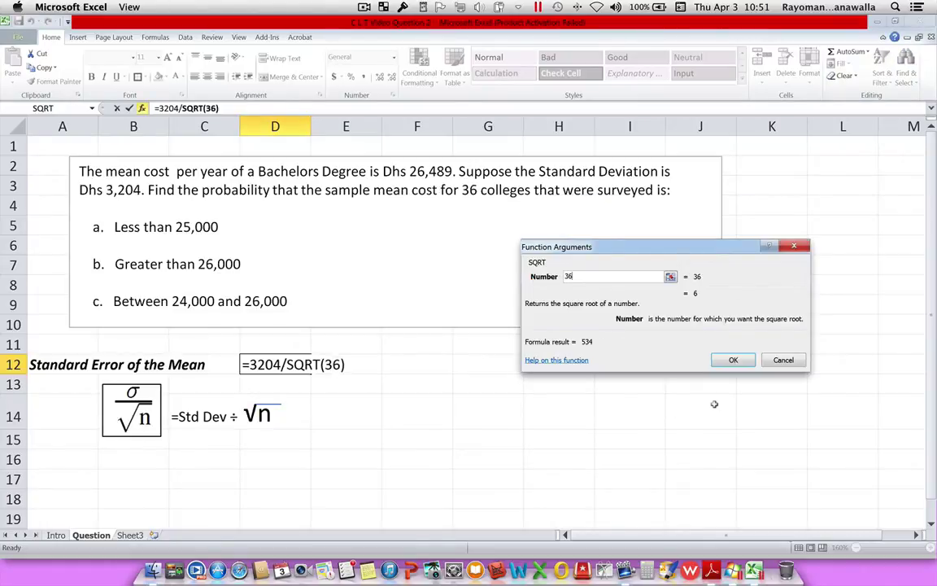
left_click(725, 358)
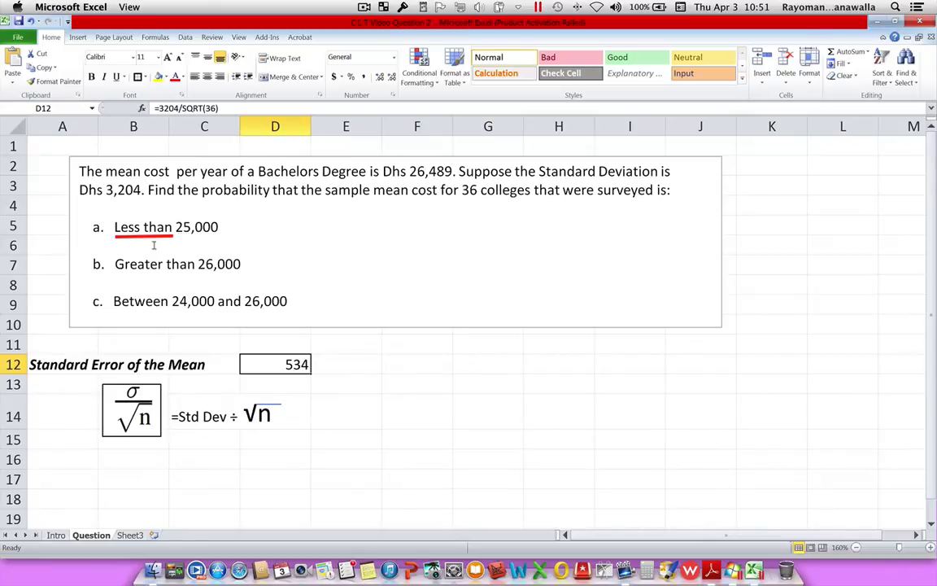
Step: Open MegaStat's Normal Distribution probability calculation and clear its previous entries
left_click(268, 38)
left_click(31, 51)
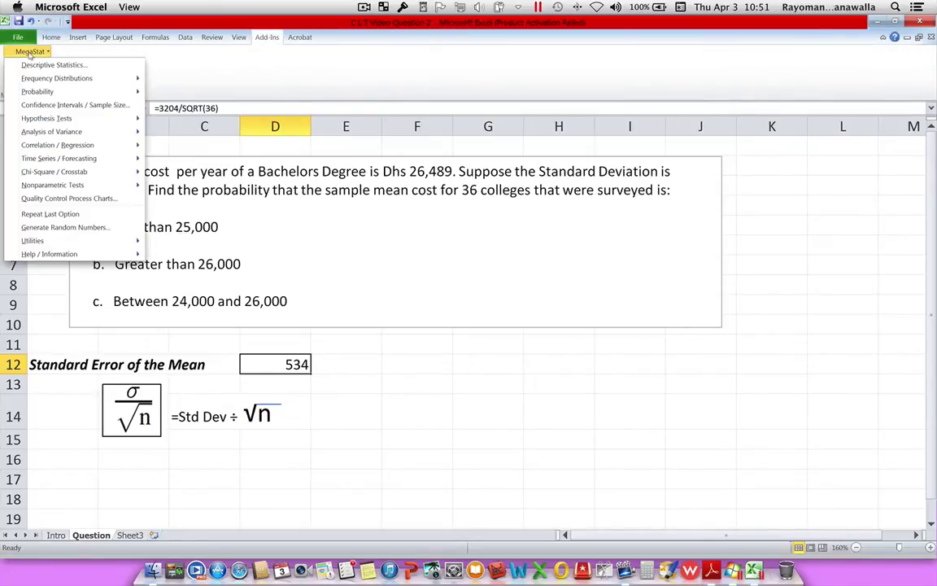
mouse_move(32, 88)
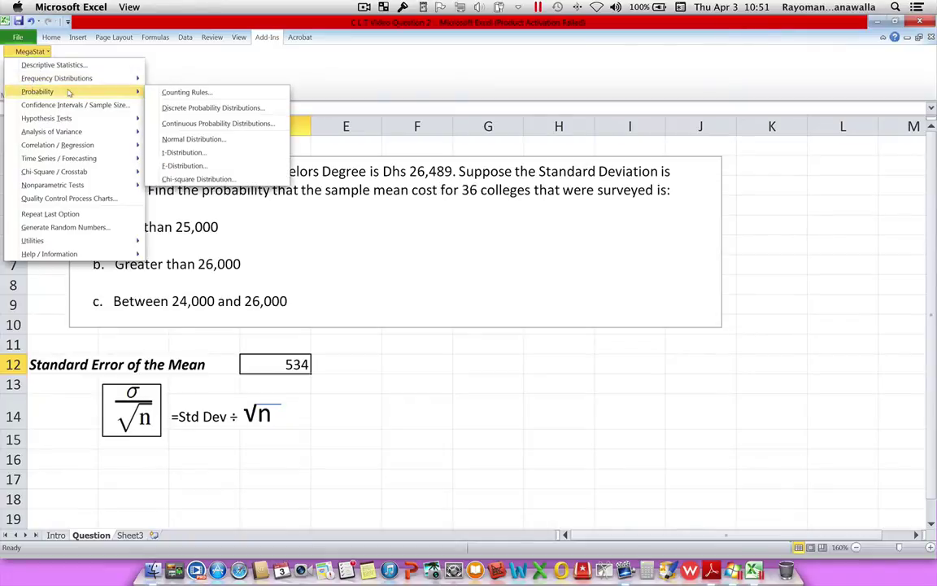
left_click(237, 141)
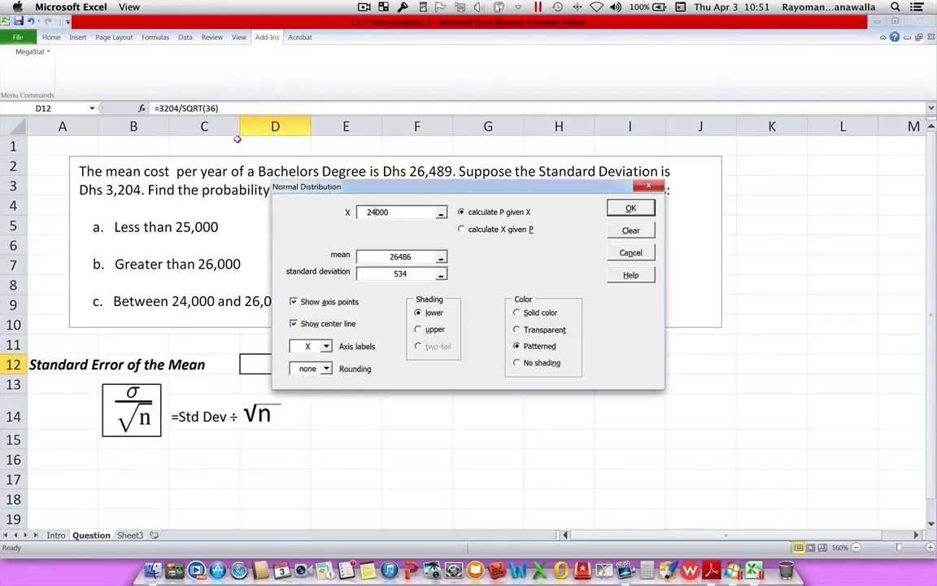
left_click_drag(394, 192, 527, 211)
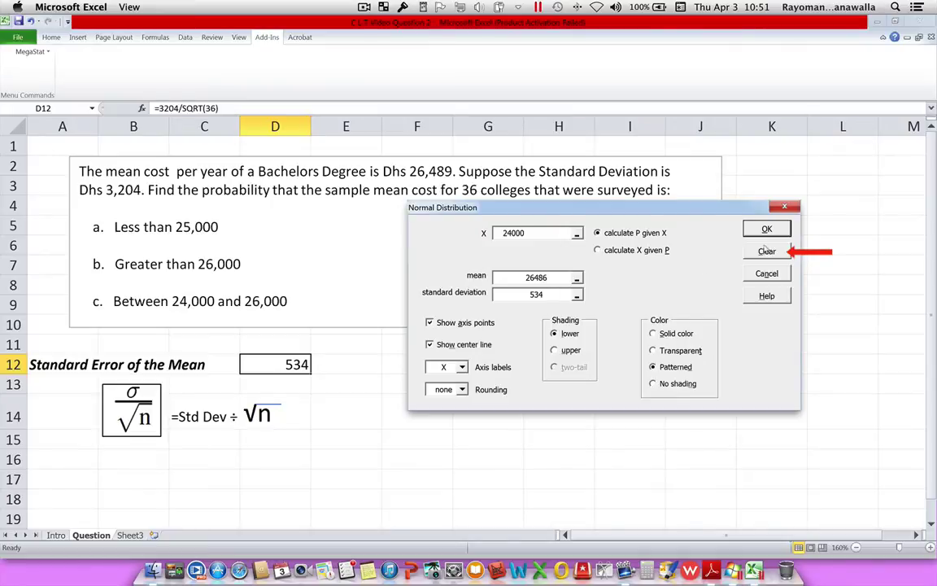
left_click(766, 251)
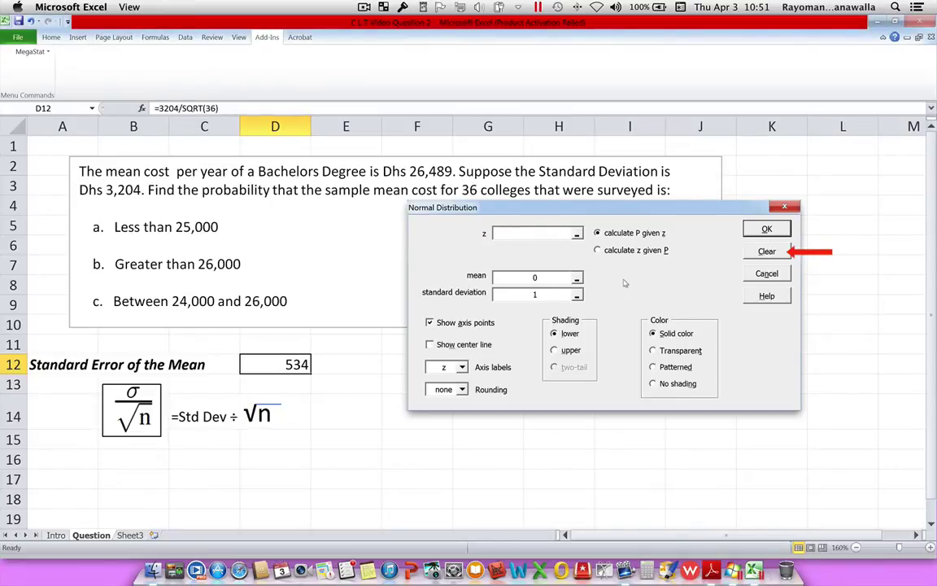
Step: Turn on the center line and set the axis labels to X for the normal distribution plot
left_click(430, 345)
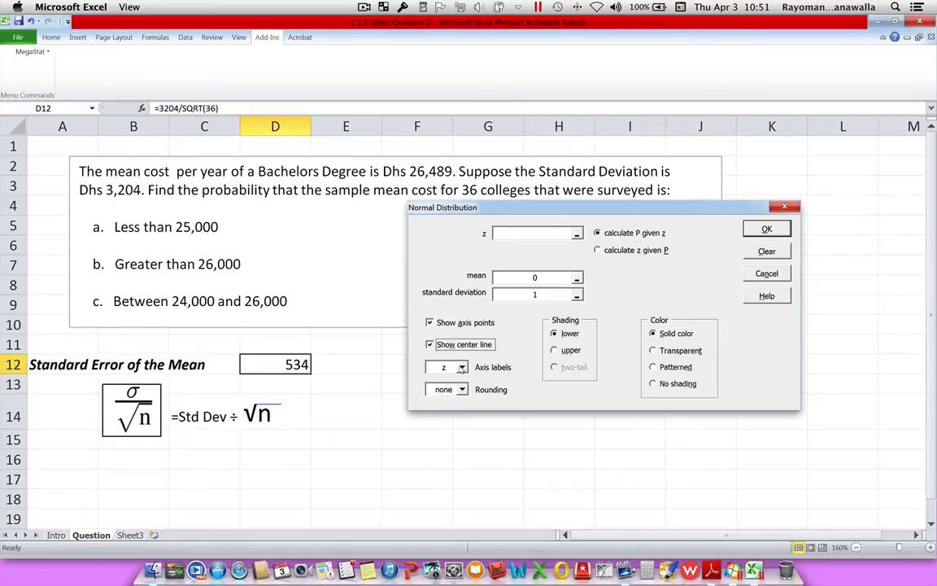
left_click(457, 367)
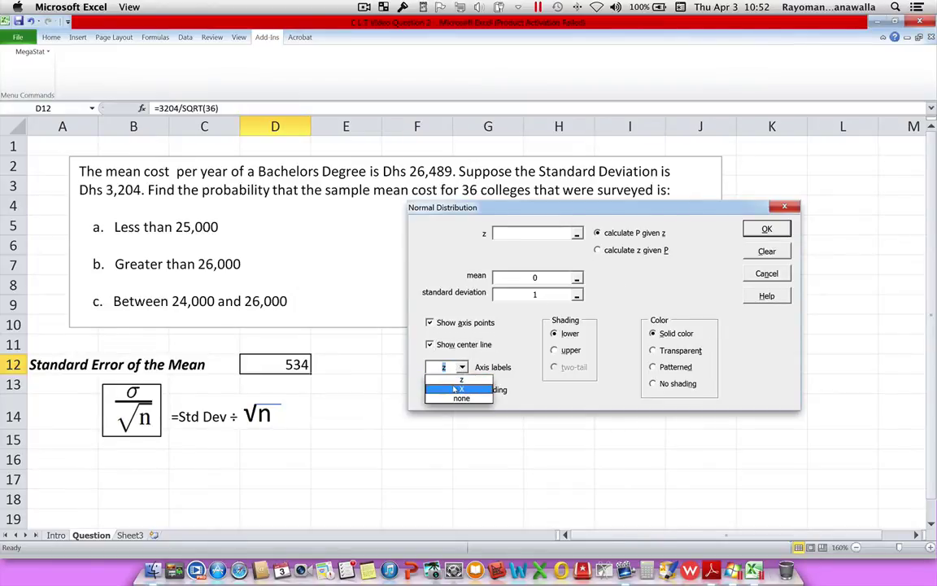
left_click(443, 386)
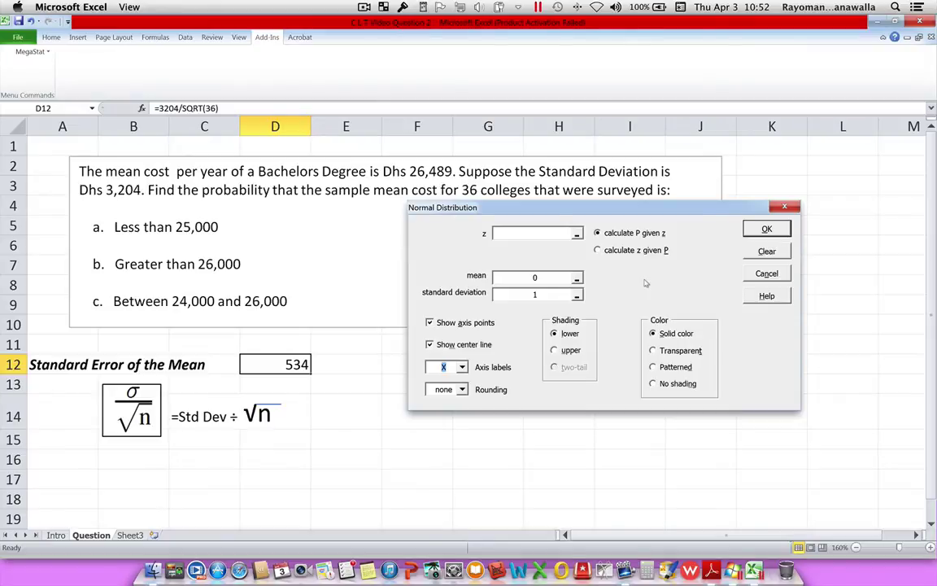
Step: Set the distribution's mean to 26489 and take its standard deviation from cell D12 of the Question sheet
key("Tab")
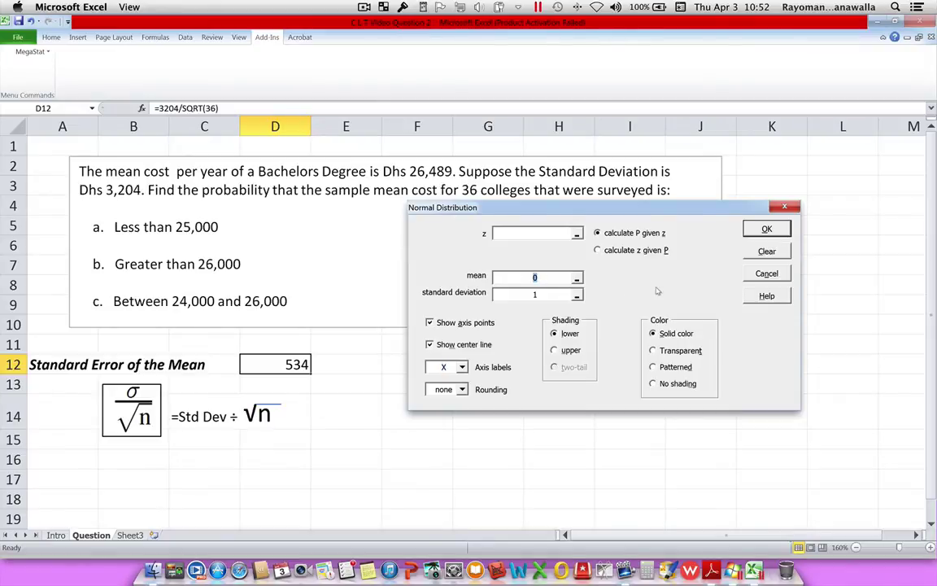
type("26489")
key("Tab")
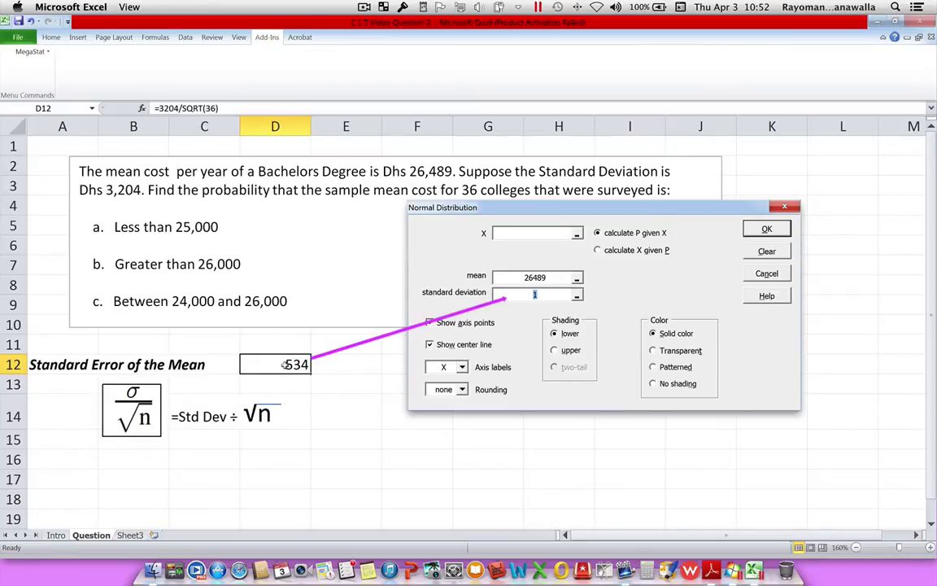
left_click(533, 296)
left_click(280, 364)
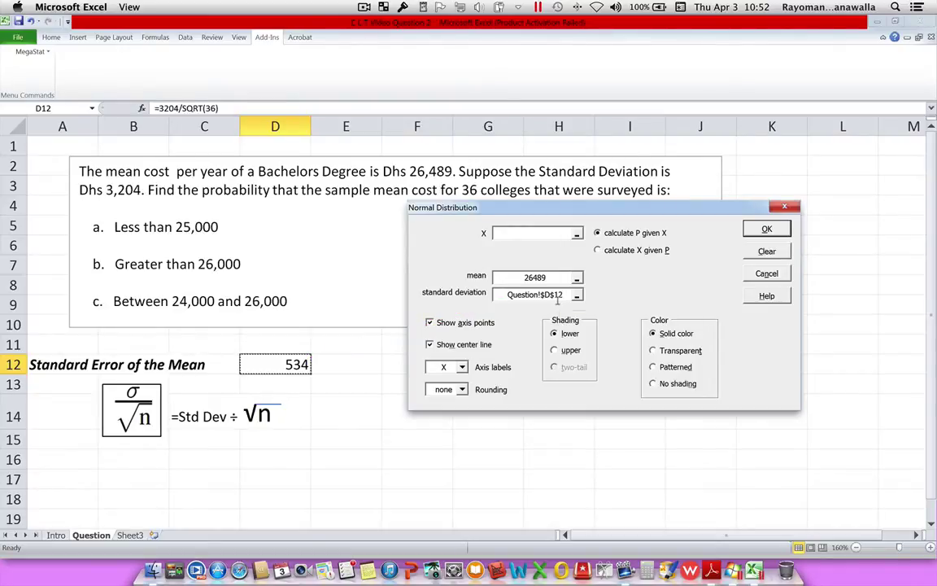
Step: Set X to 25000 with lower shading and run the normal distribution calculation
left_click(515, 234)
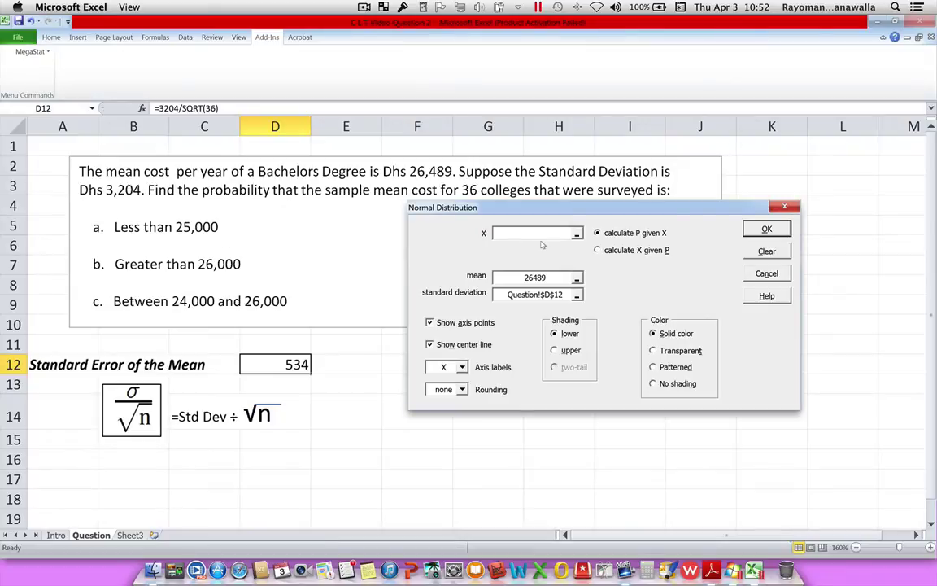
type("25000")
left_click(572, 335)
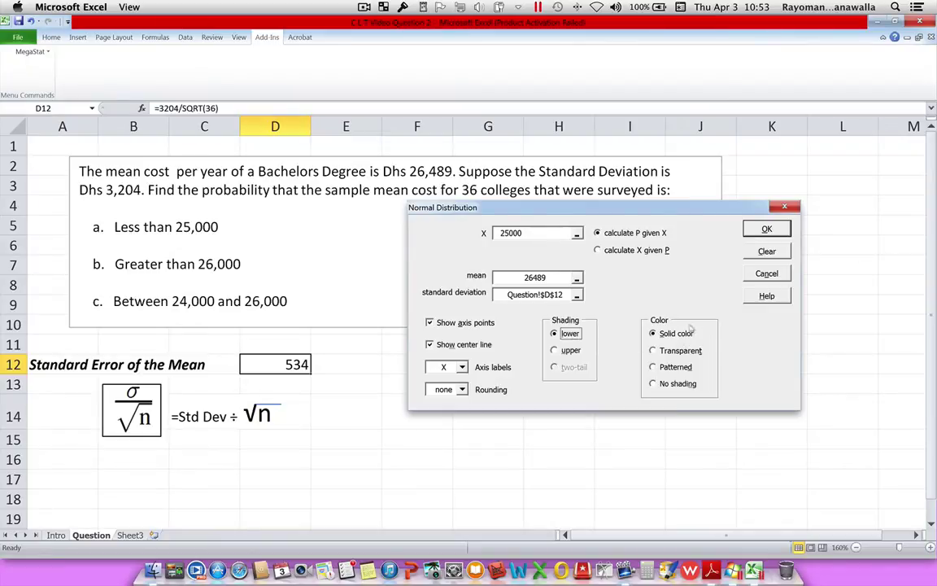
left_click(759, 228)
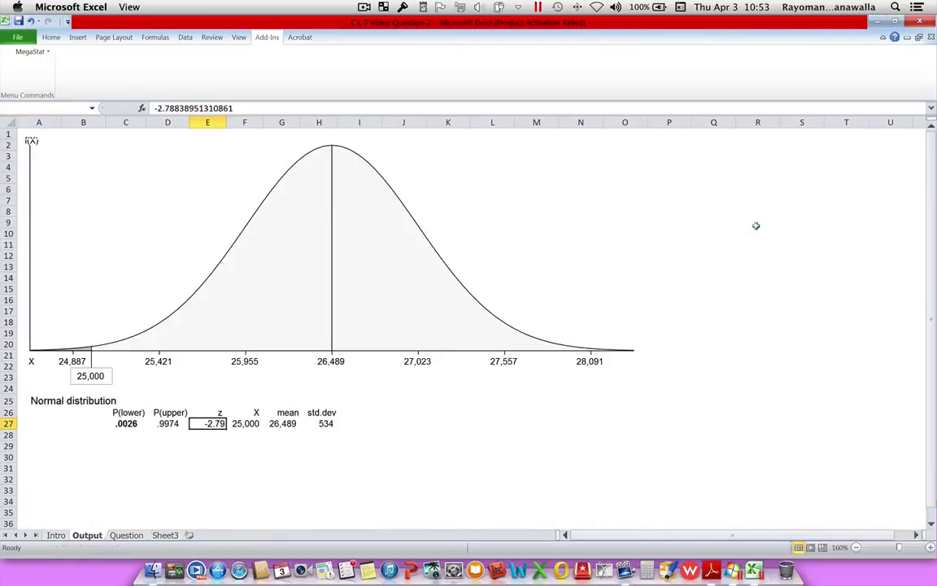
Step: Highlight the P(lower) result in cell C27 of the output sheet with a yellow fill
left_click(930, 547)
left_click(930, 547)
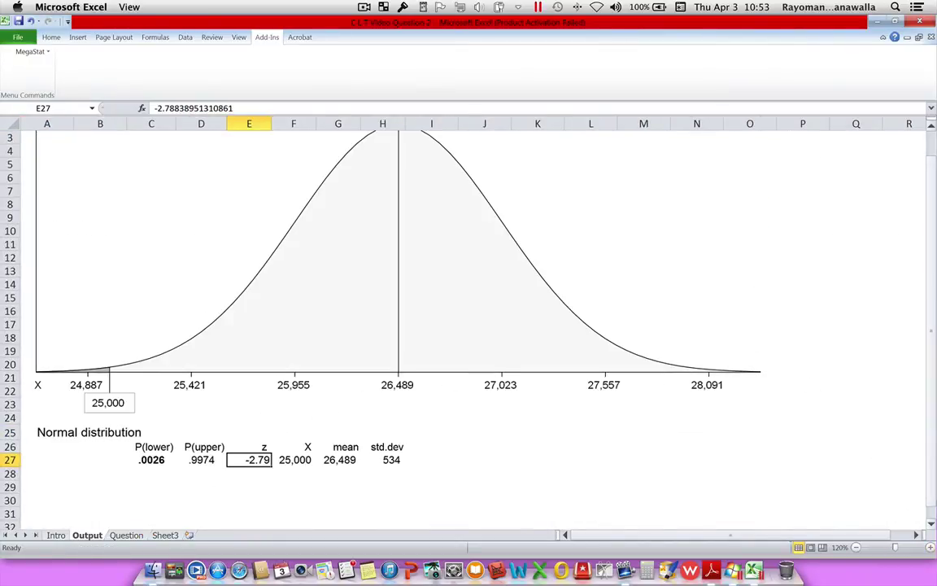
left_click_drag(928, 419, 928, 403)
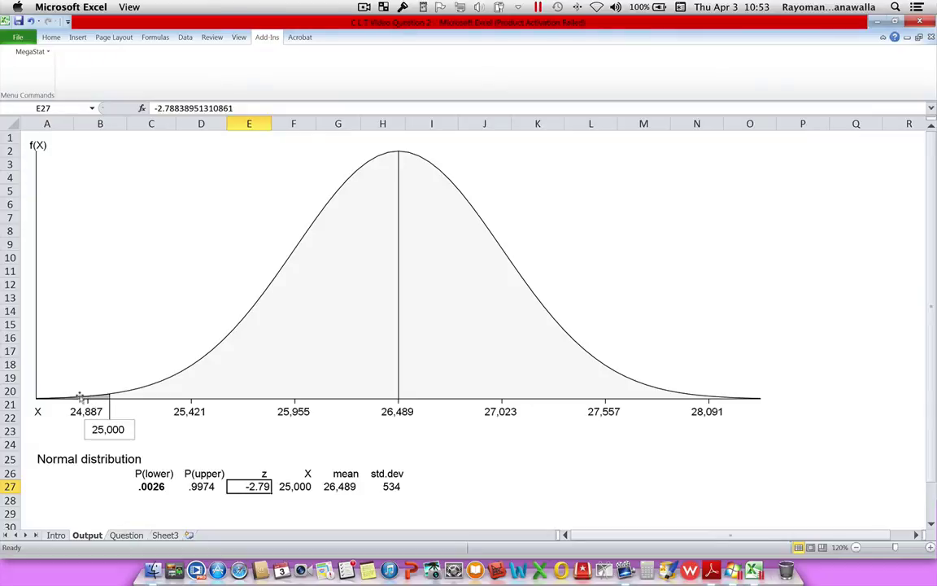
left_click(153, 487)
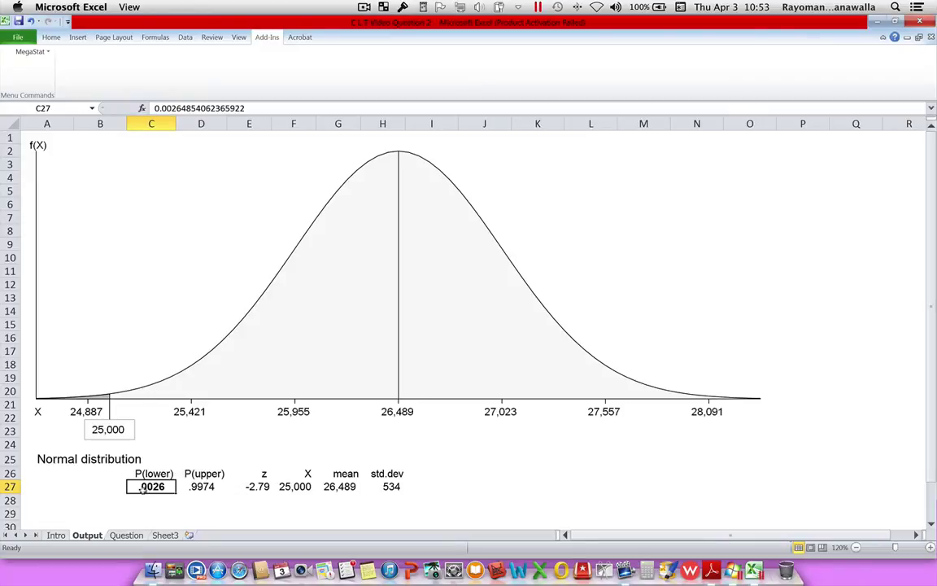
left_click(50, 37)
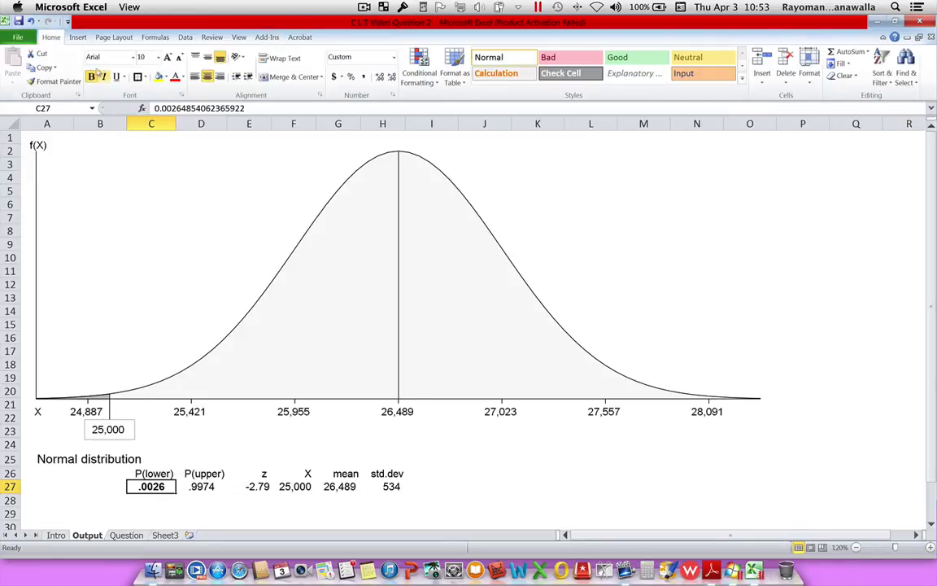
left_click(158, 76)
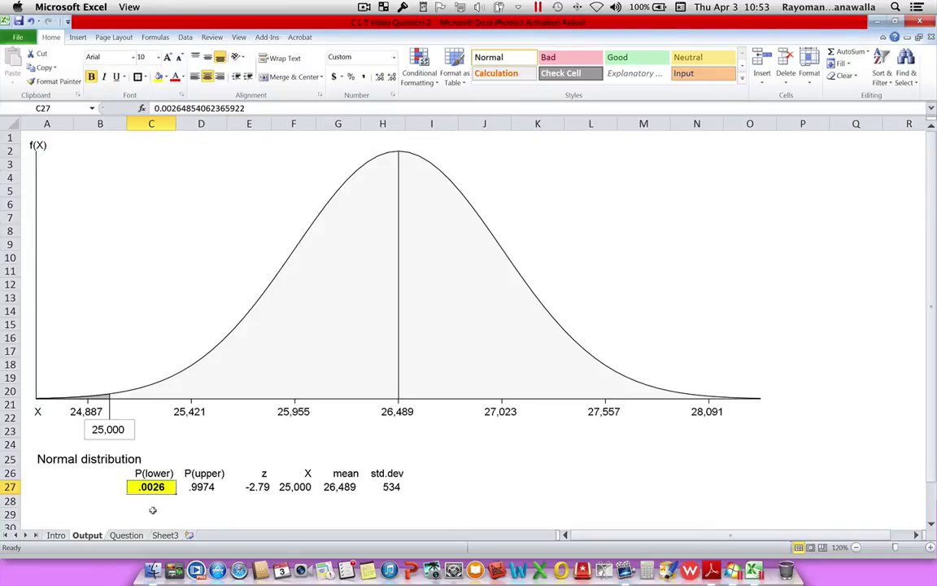
Step: Format the P(lower) result in C27 as a percentage with two decimal places
left_click(351, 76)
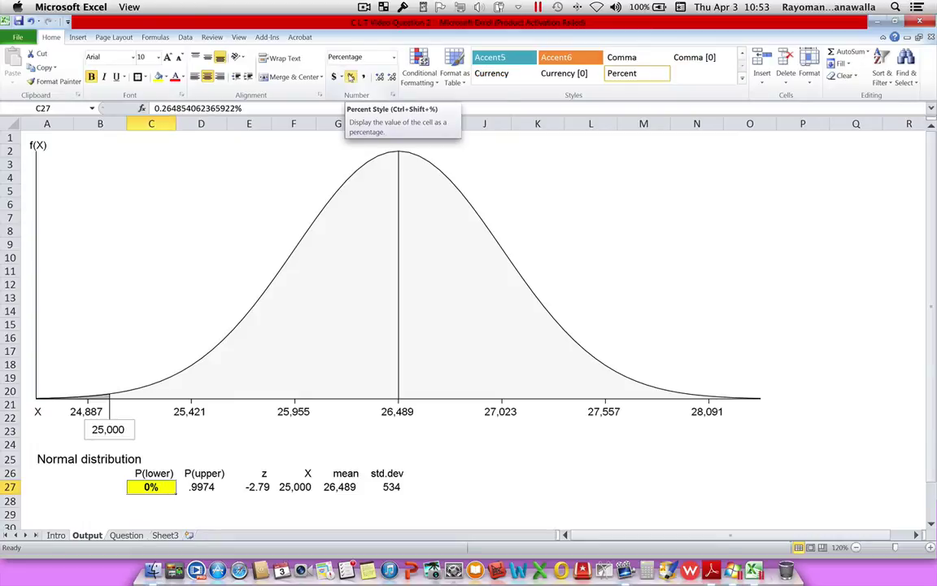
left_click(378, 75)
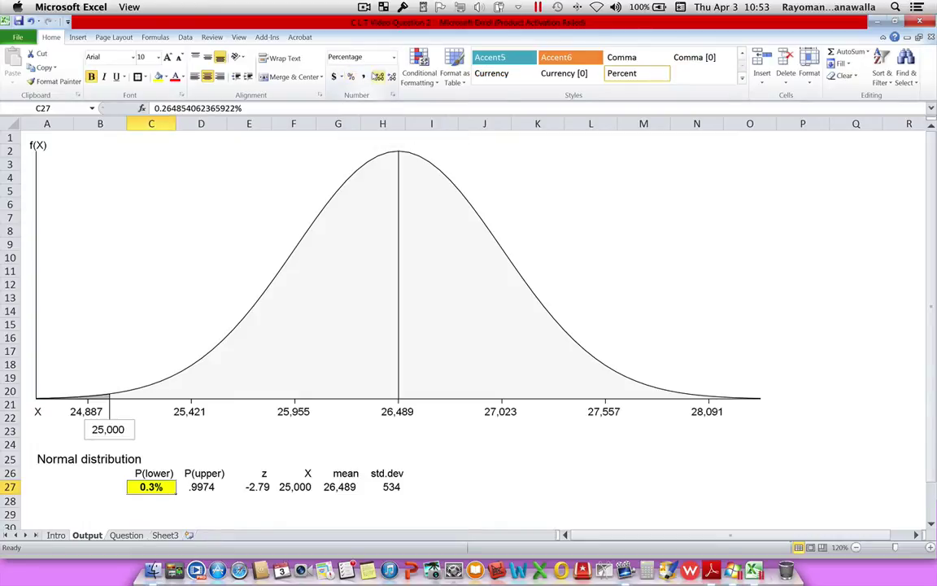
left_click(378, 76)
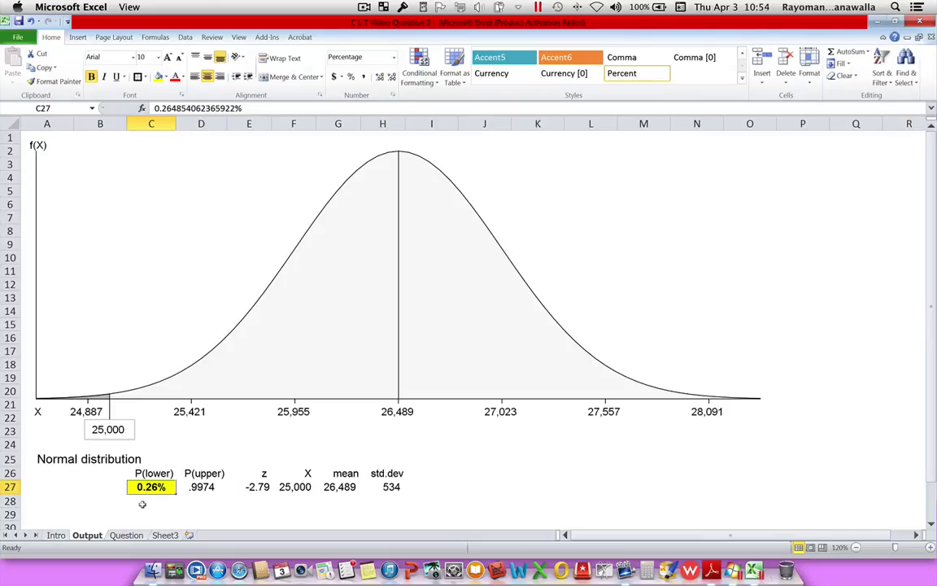
Step: Rename the Output sheet to "a"
right_click(86, 534)
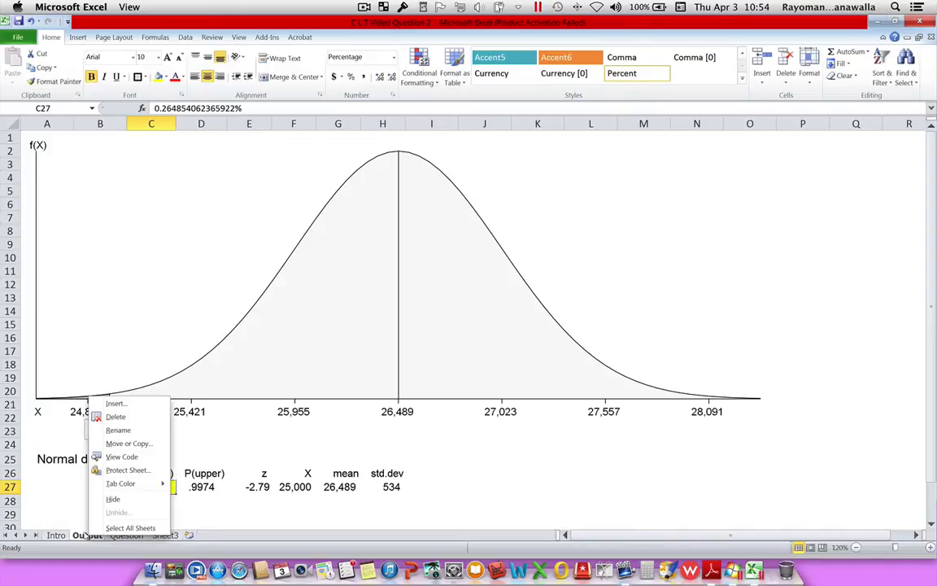
left_click(118, 430)
type("a")
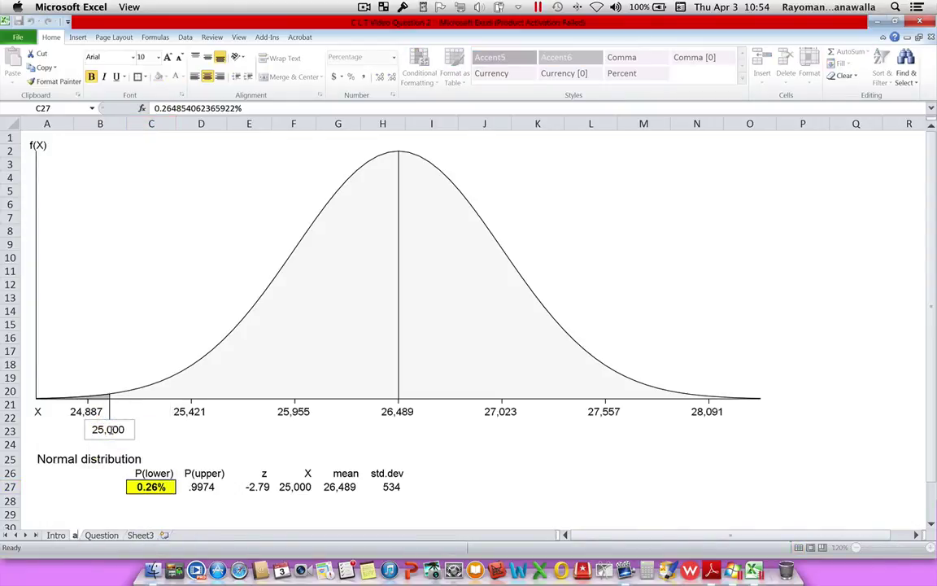
key("Return")
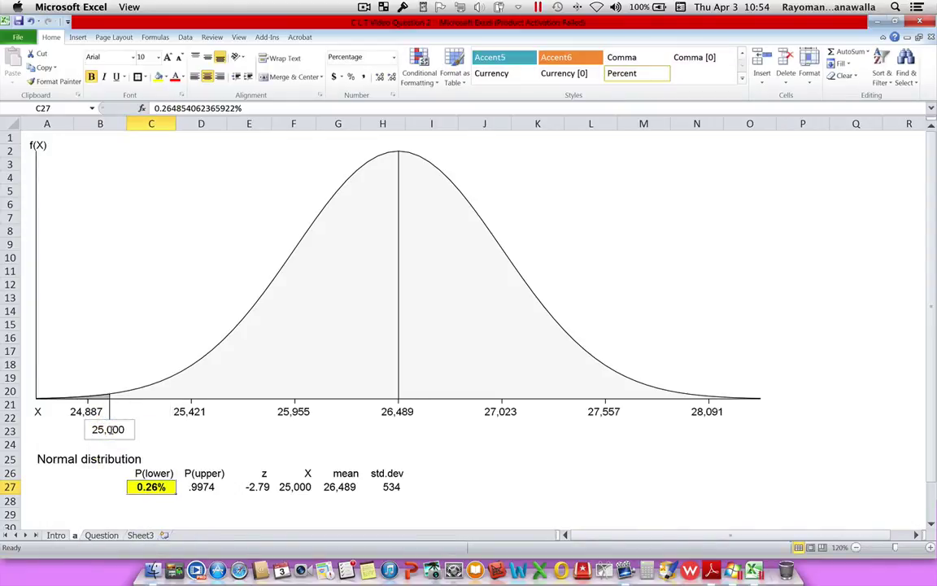
Step: From the Question sheet, run MegaStat's normal distribution calculation with X set to 26000 and upper shading
left_click(101, 535)
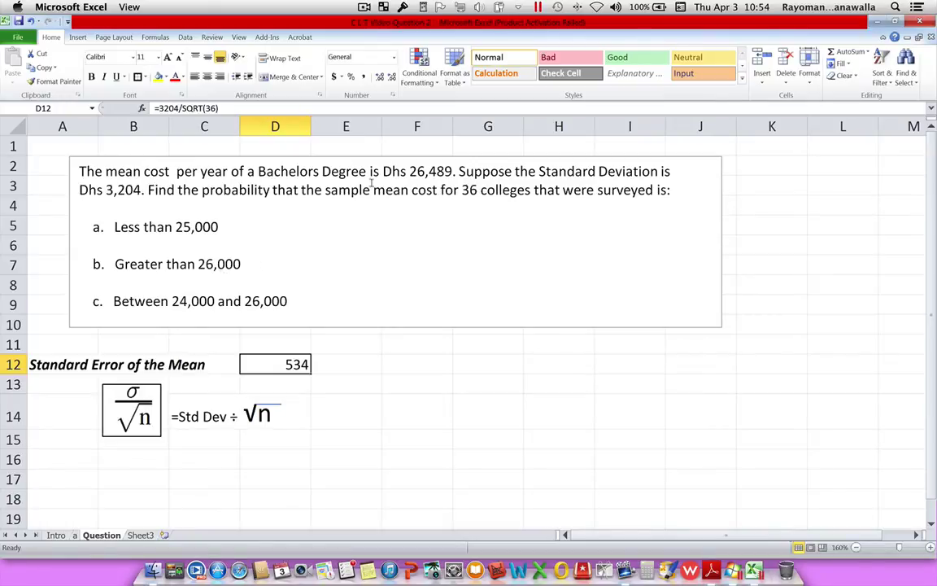
left_click(262, 38)
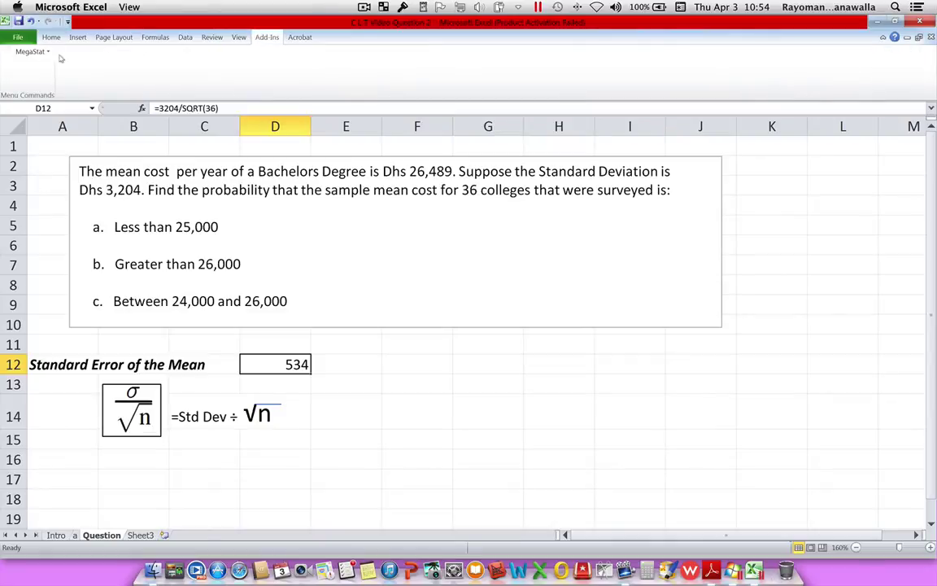
left_click(33, 51)
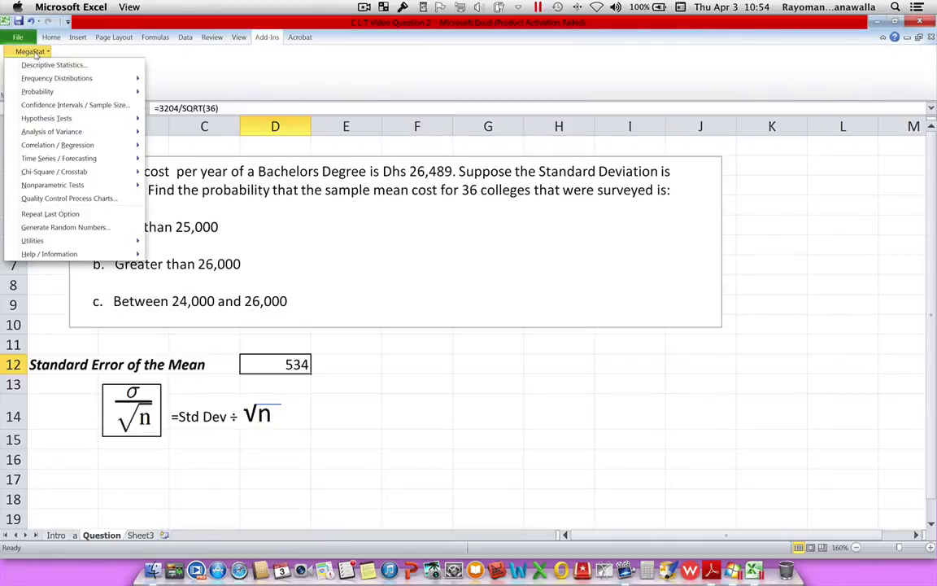
mouse_move(37, 89)
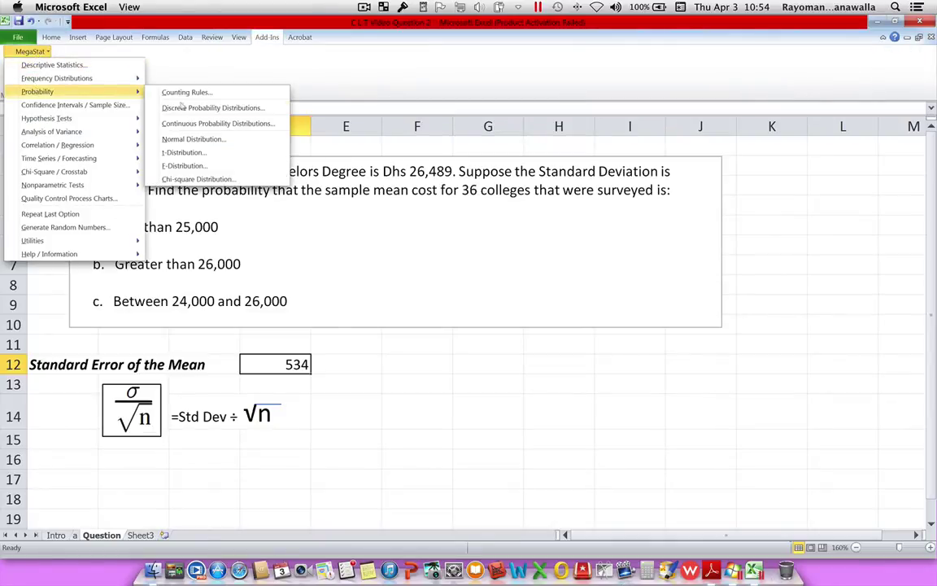
left_click(197, 140)
left_click_drag(405, 190, 537, 212)
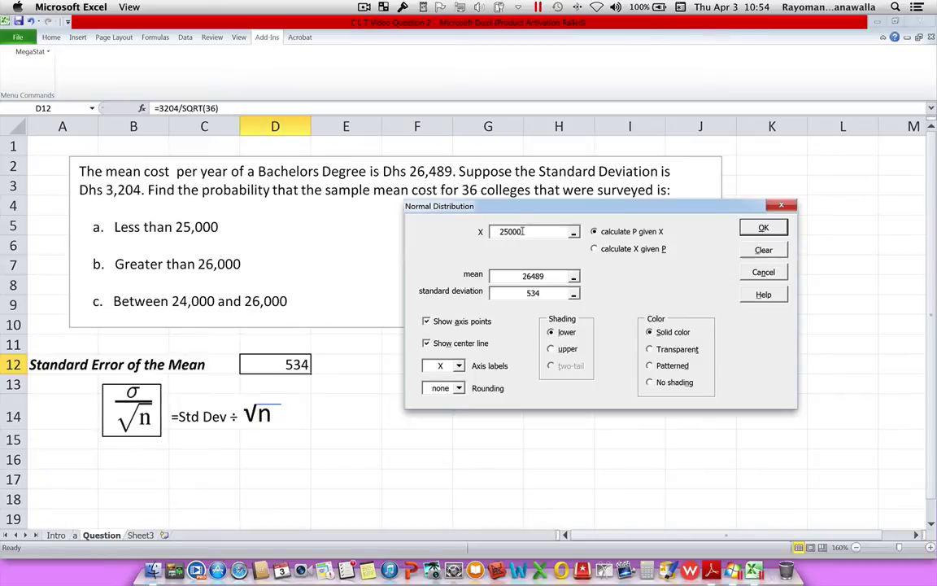
left_click_drag(524, 231, 482, 232)
type("26000")
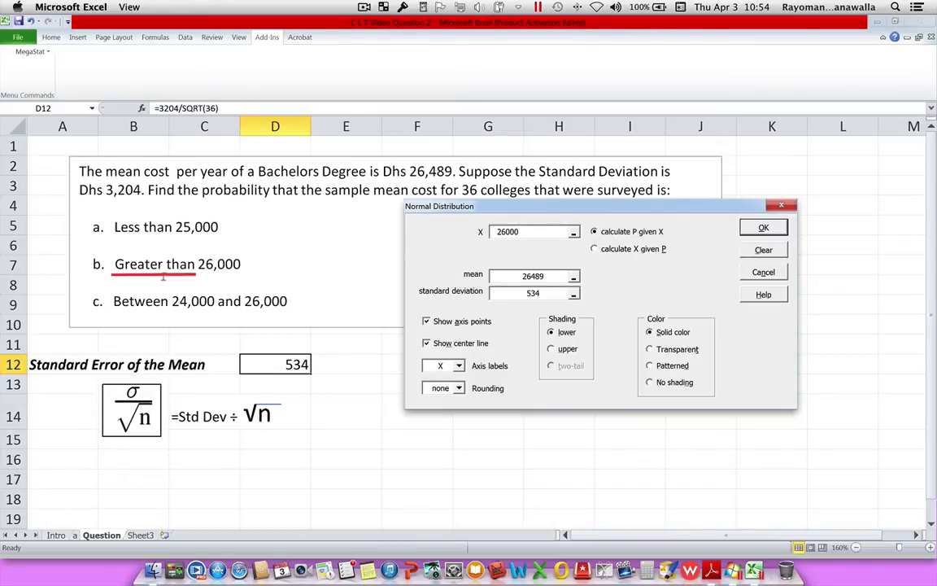
left_click(552, 349)
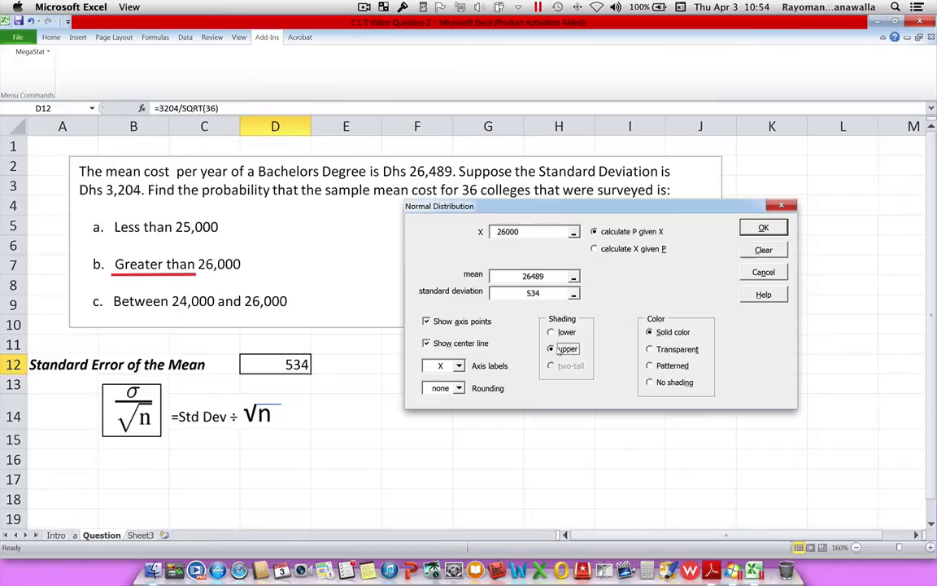
left_click(761, 228)
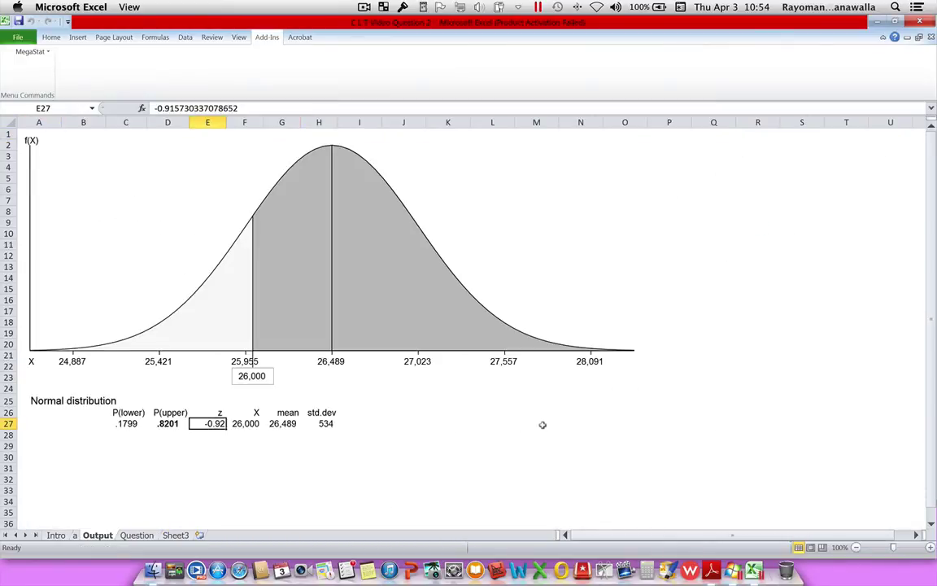
Step: Highlight the P(upper) result in cell D27 of the Output sheet with a yellow fill
left_click(930, 547)
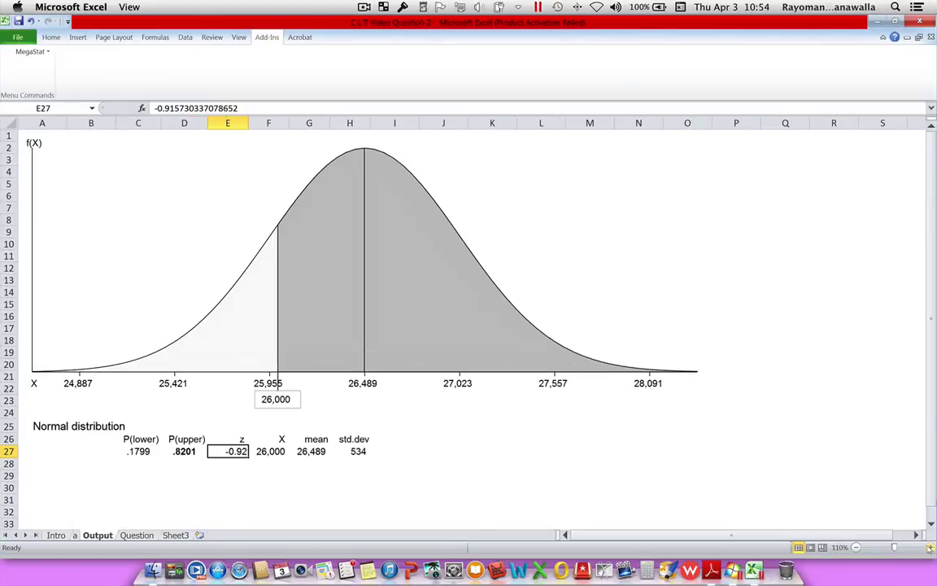
left_click(930, 547)
scroll(836, 423, "up", 2)
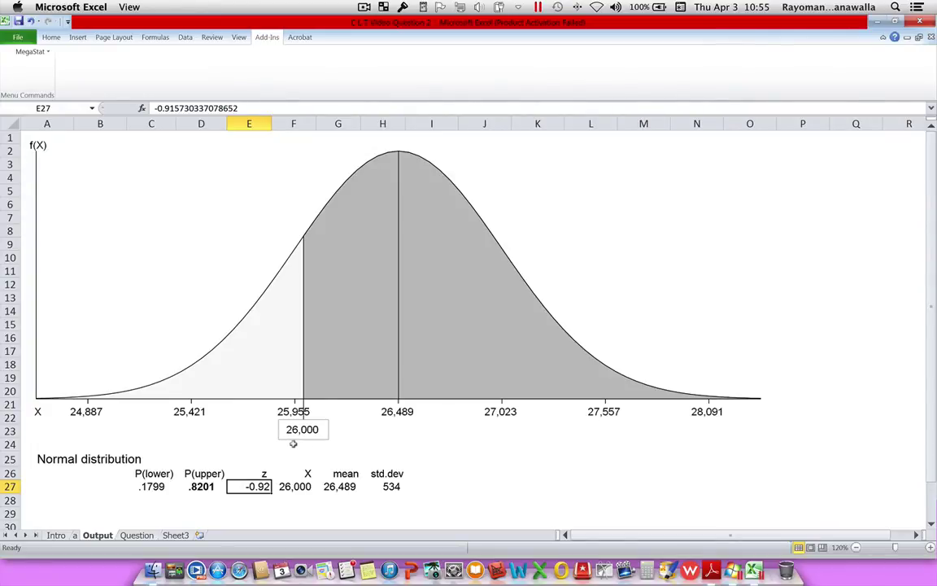
left_click(200, 489)
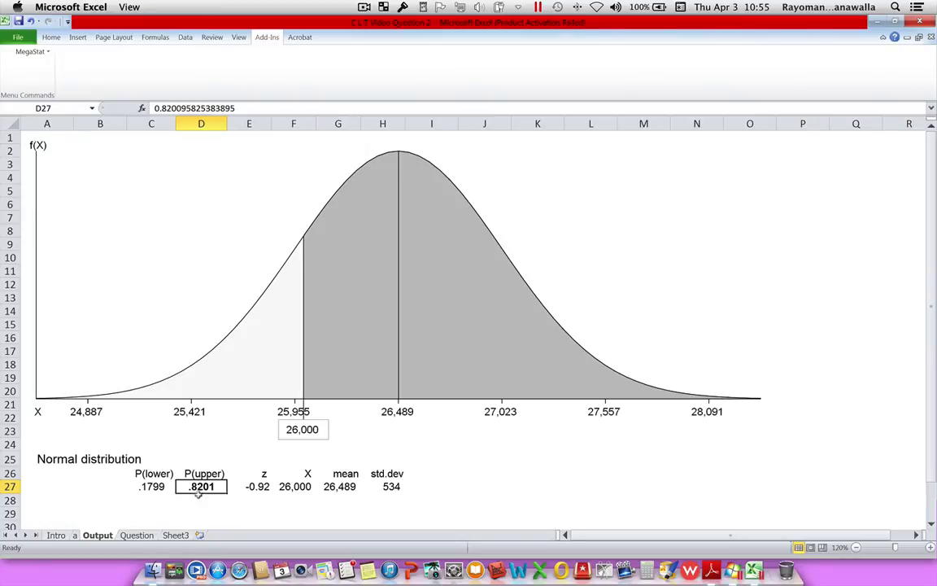
left_click(50, 37)
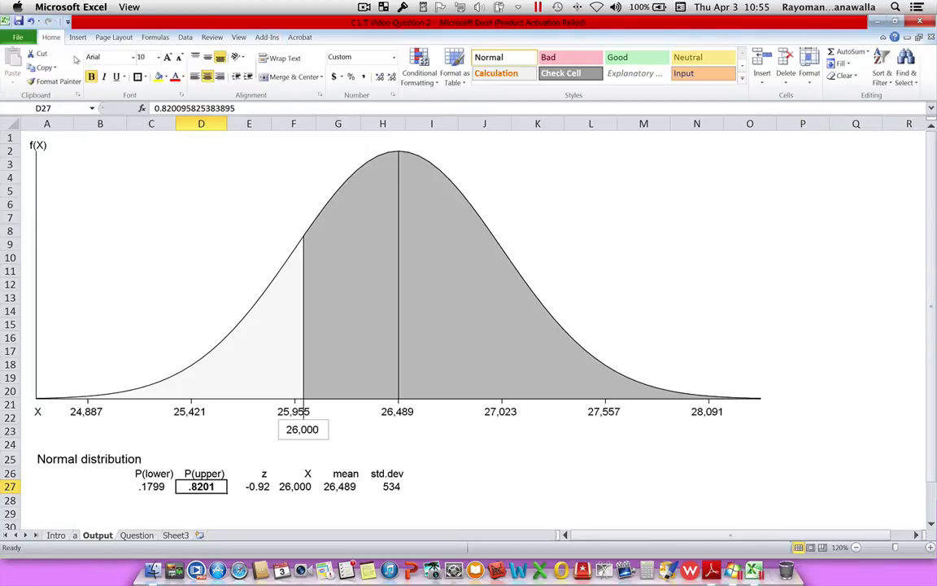
left_click(158, 76)
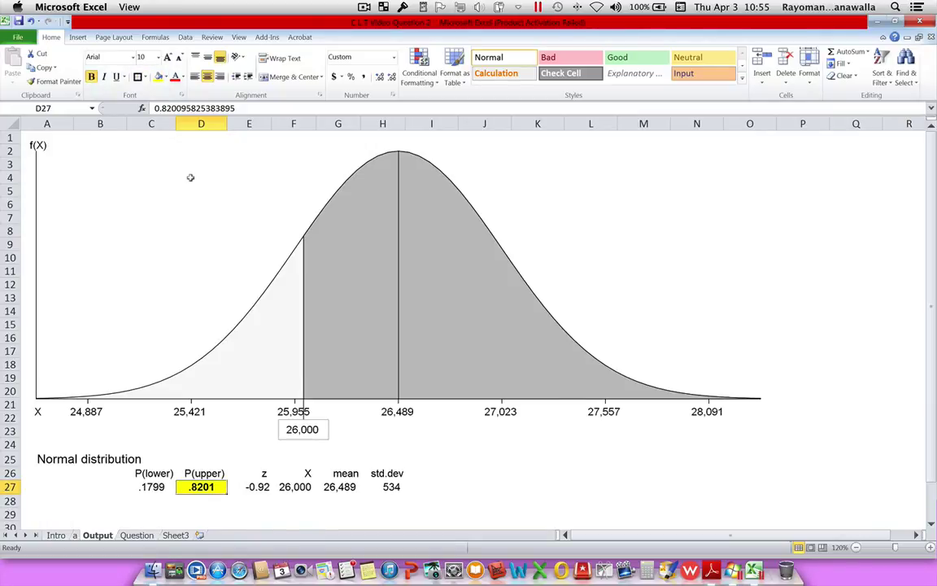
Step: Format the P(upper) result in D27 as a percentage with two decimal places
left_click(350, 77)
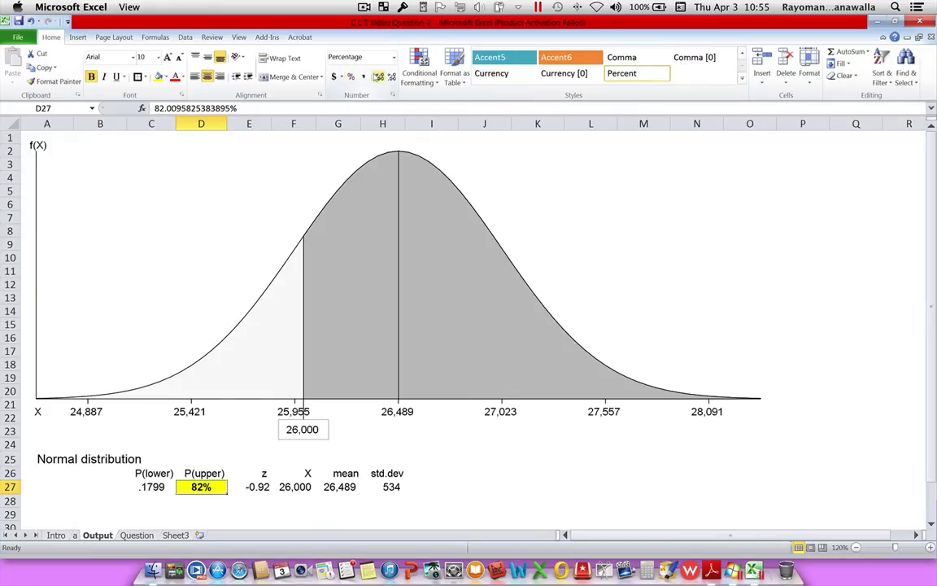
left_click(379, 76)
left_click(379, 77)
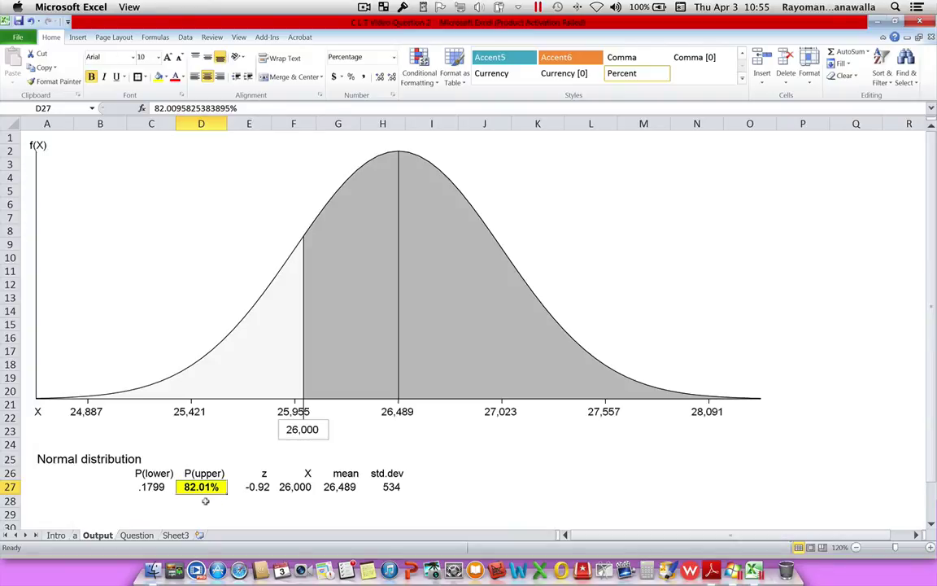
Step: Rename the Output sheet to "b"
scroll(96, 535, "right", 1)
right_click(96, 535)
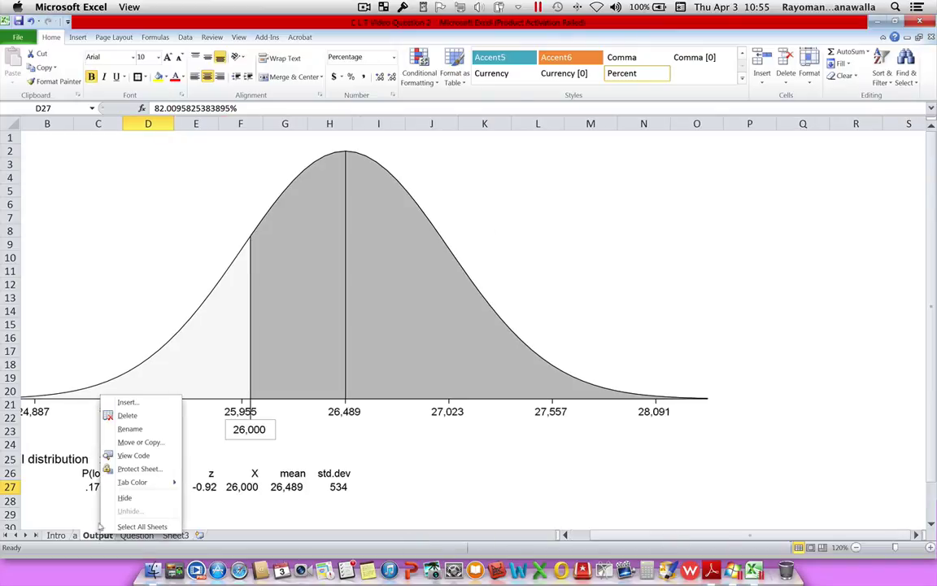
left_click(129, 428)
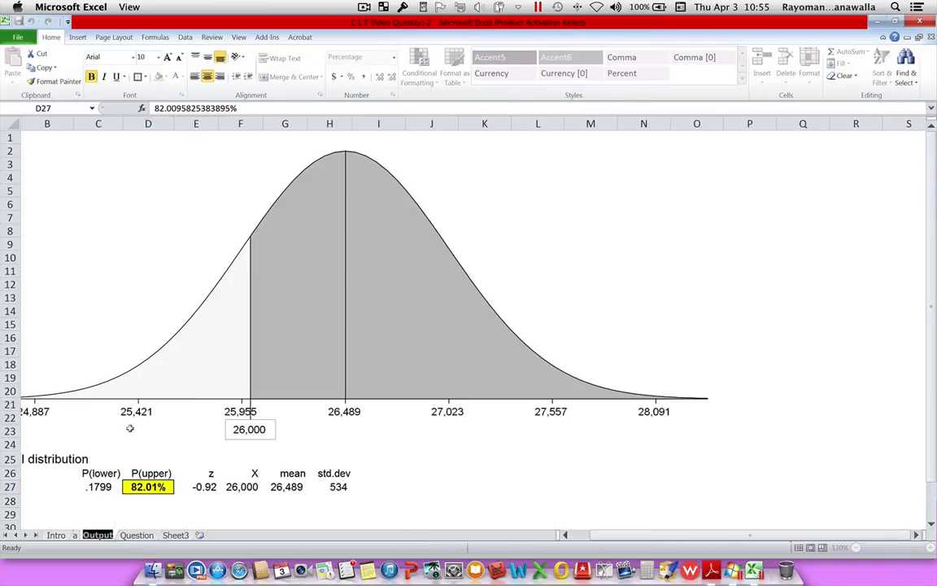
type("b")
key("Return")
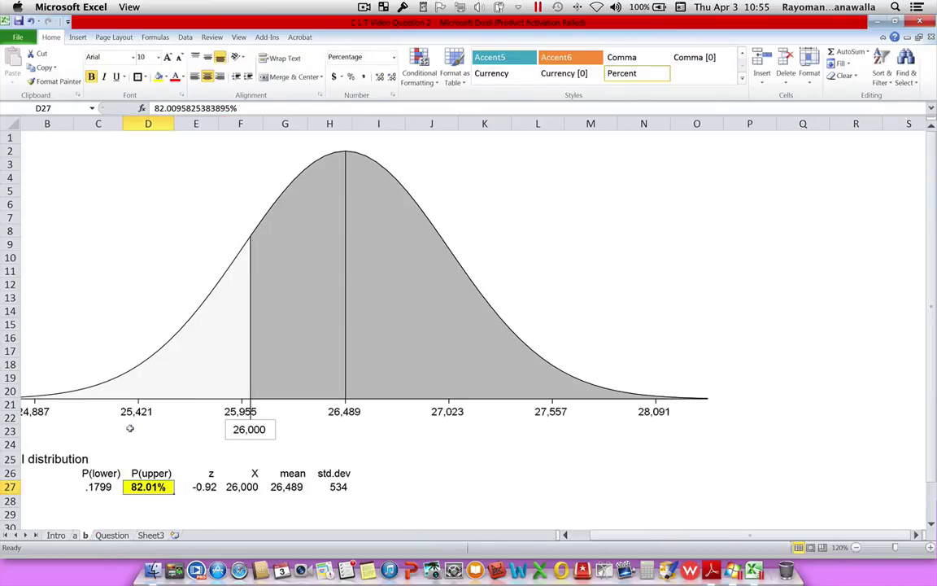
Step: From the Question sheet, run the normal distribution calculation again with X at 26000 and upper shading for part c
left_click(108, 535)
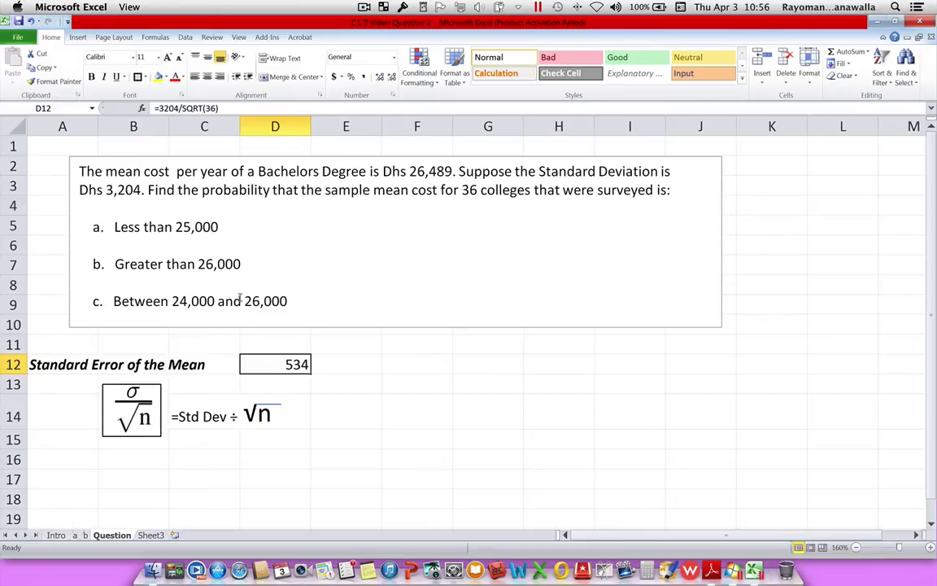
left_click(265, 37)
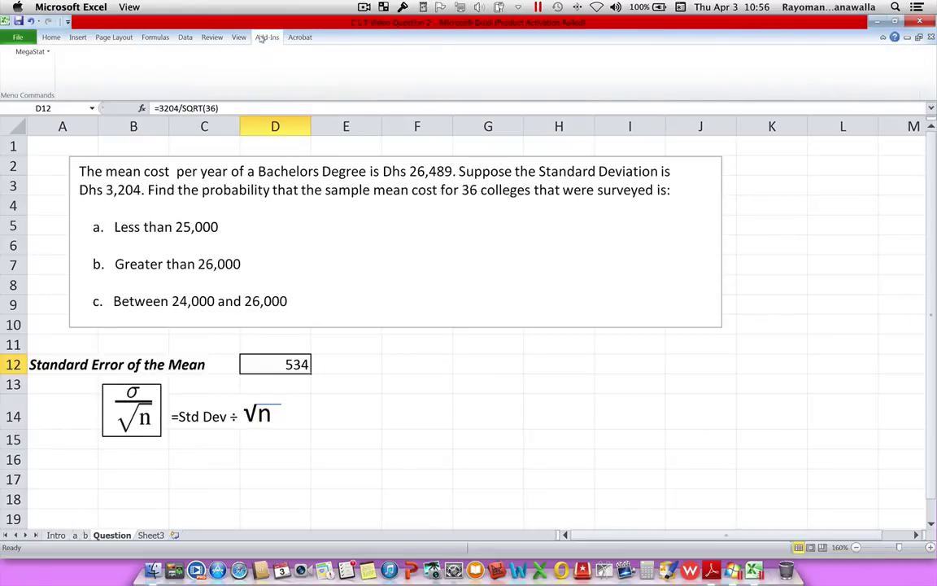
left_click(30, 51)
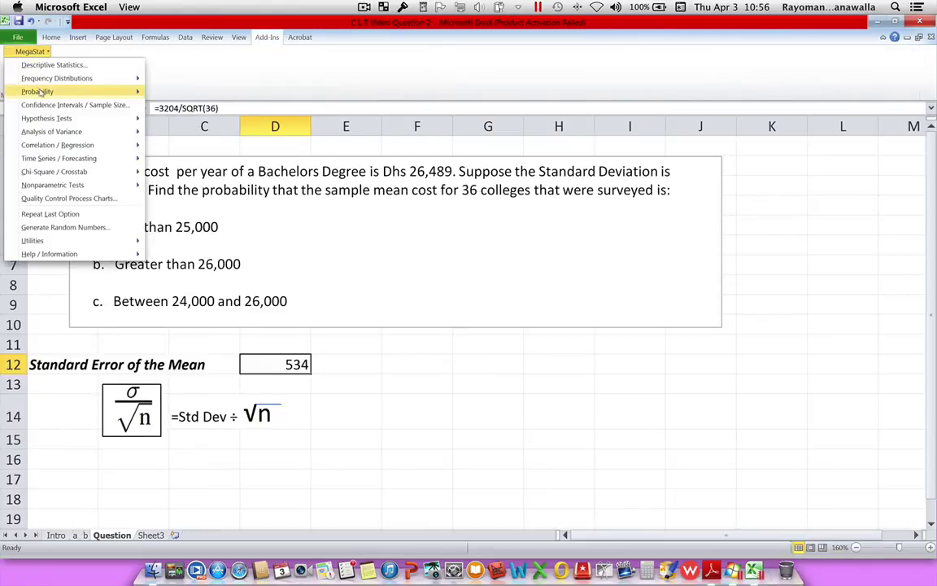
mouse_move(37, 92)
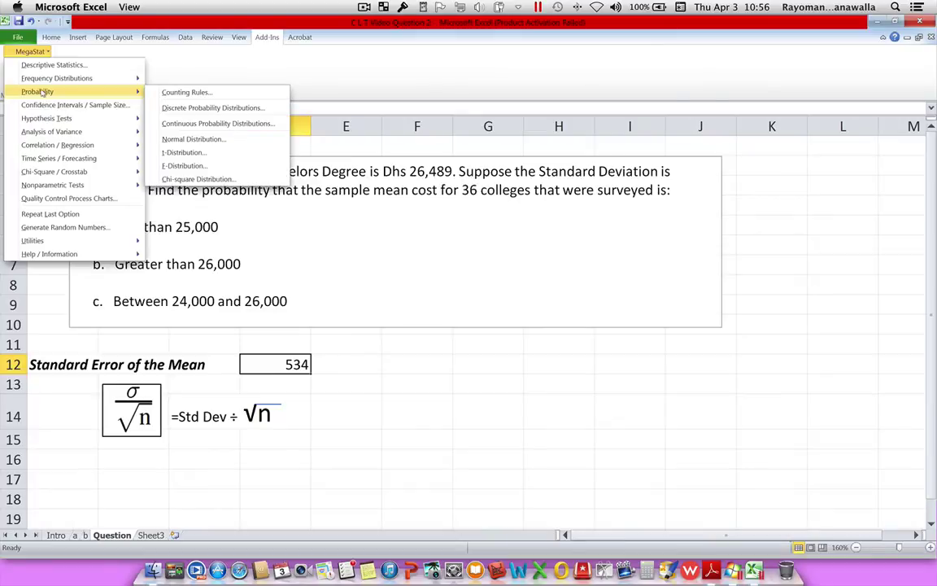
left_click(182, 139)
left_click_drag(412, 190, 555, 238)
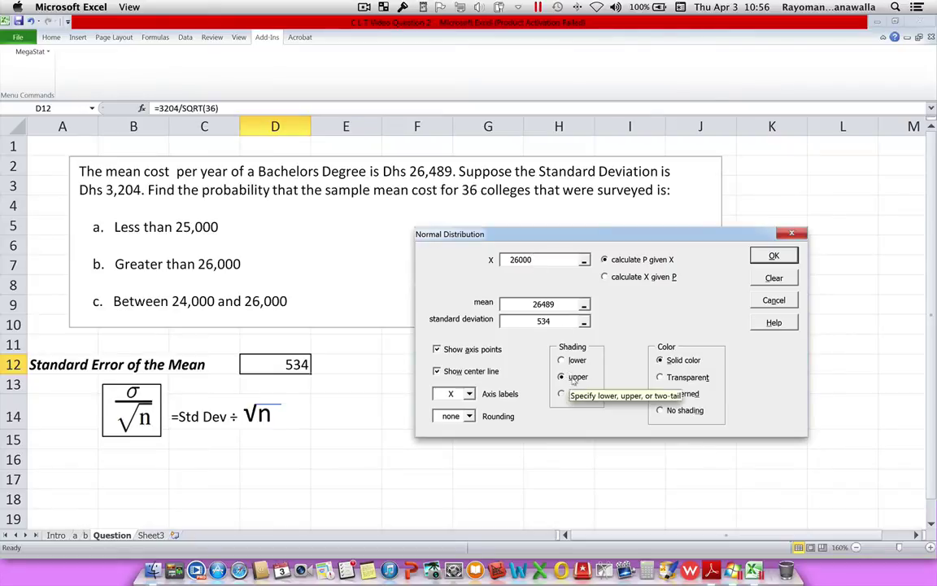
left_click(771, 256)
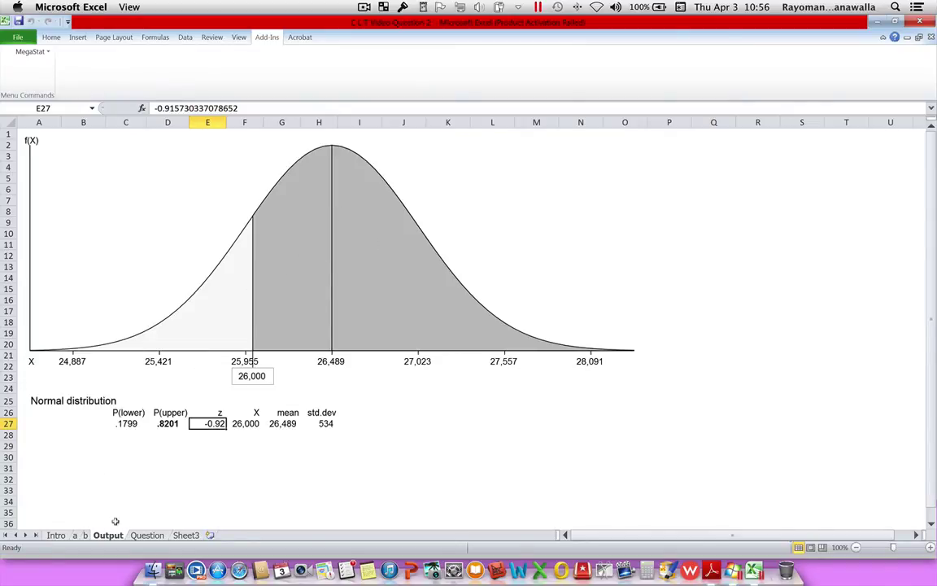
key("ctrl+Page_Down")
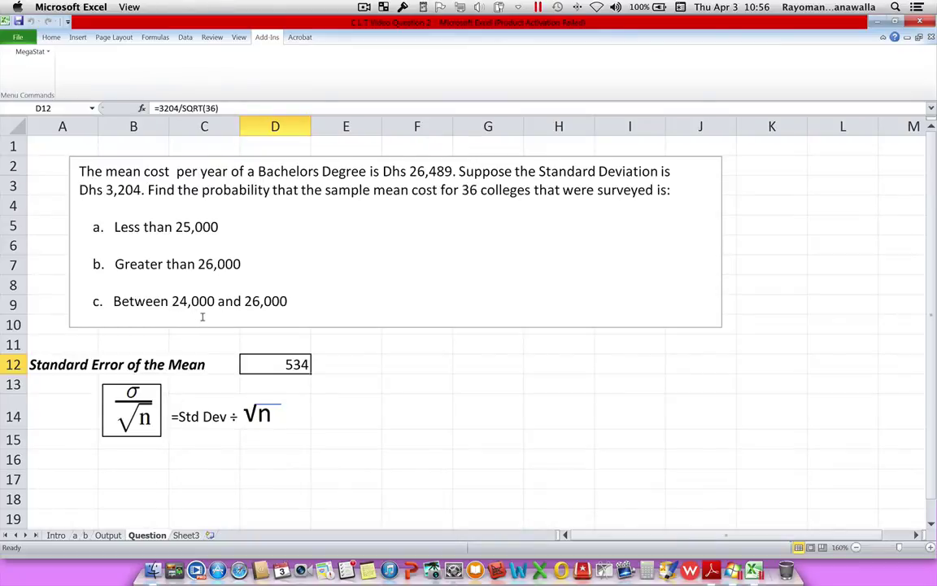
left_click(108, 535)
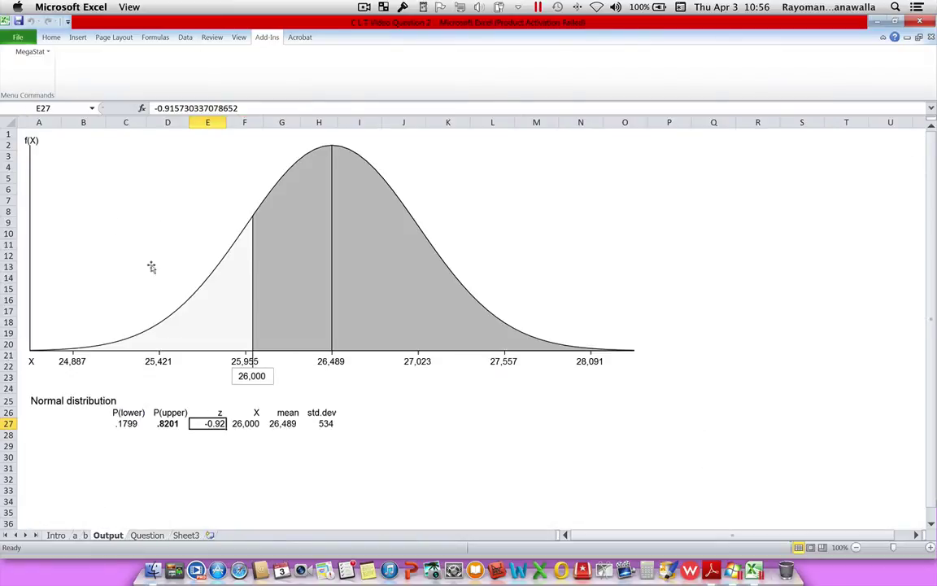
left_click(29, 52)
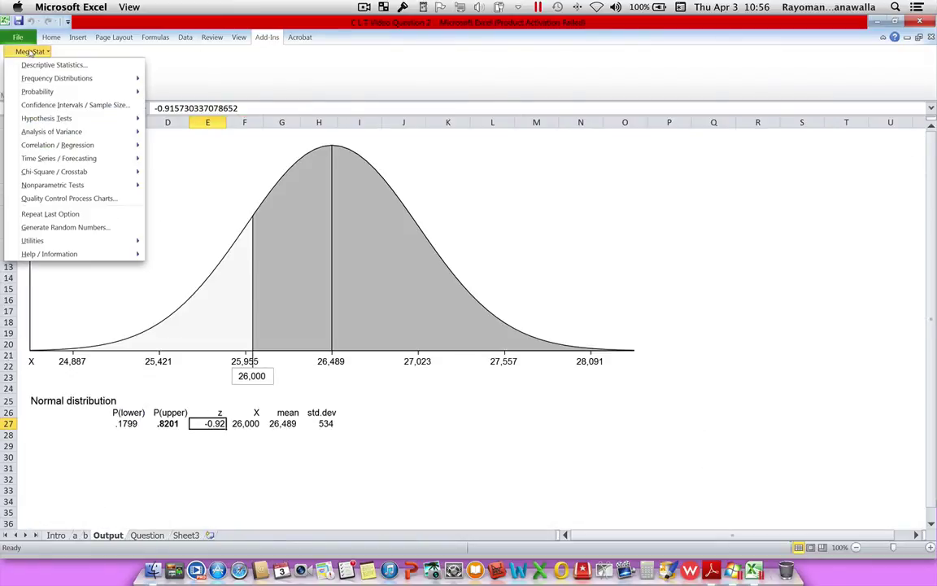
mouse_move(37, 92)
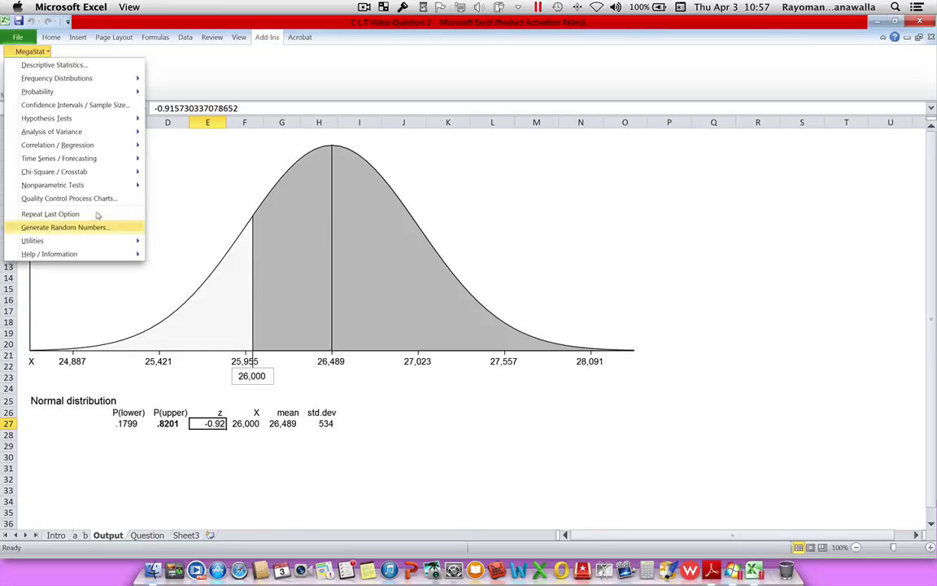
left_click(66, 214)
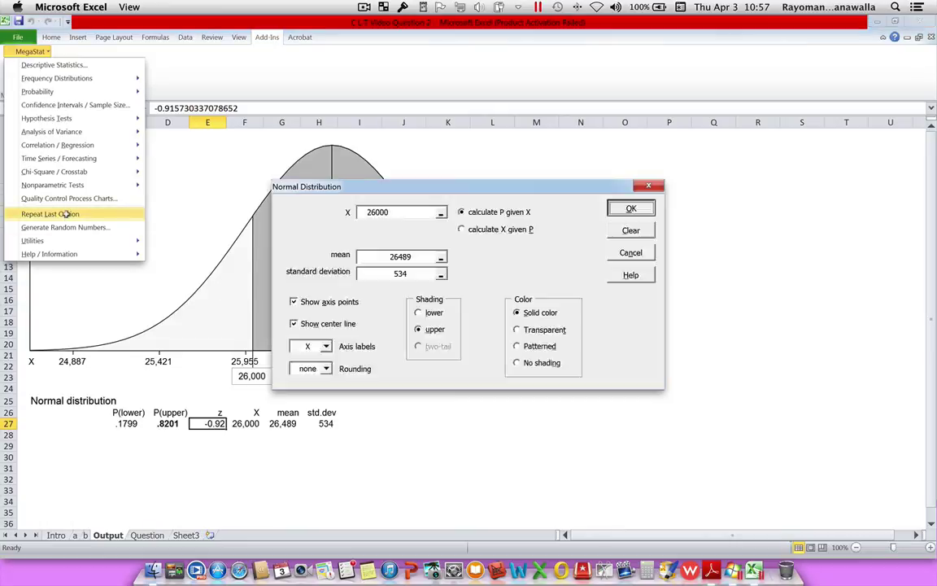
left_click_drag(332, 179, 546, 175)
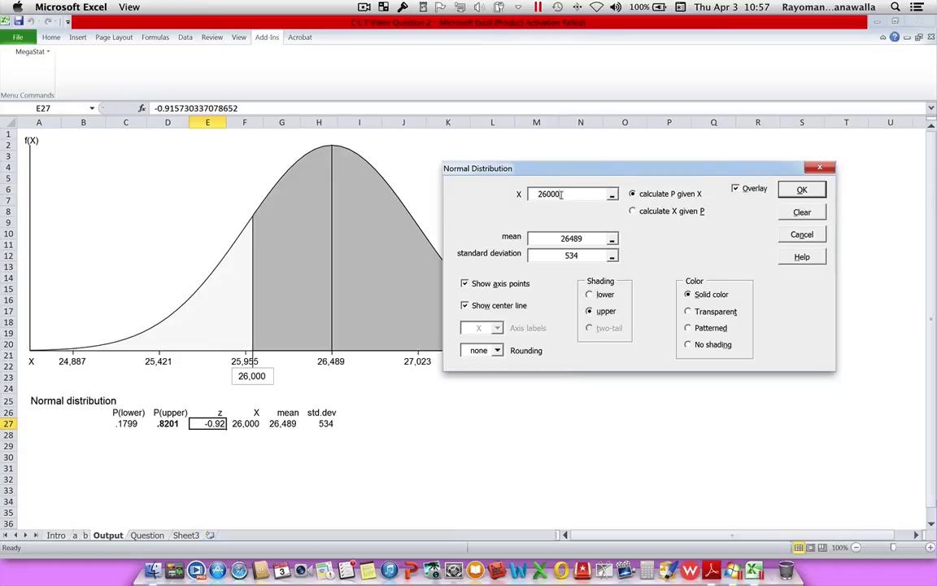
left_click(798, 235)
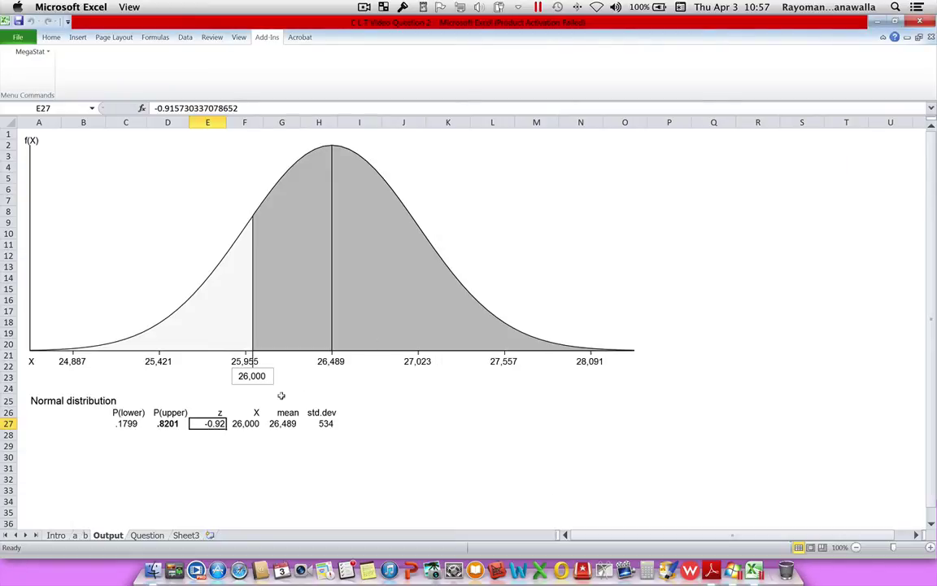
left_click(147, 535)
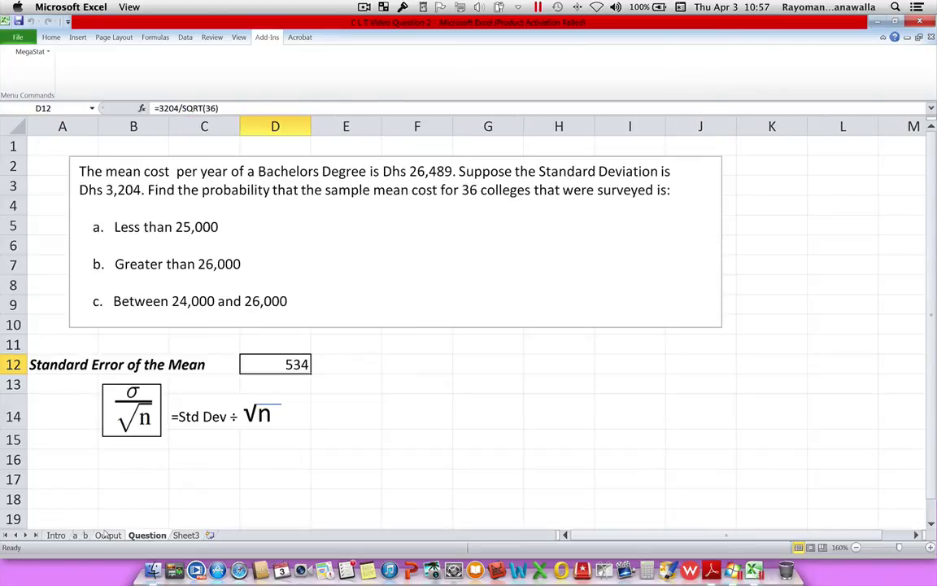
left_click(107, 536)
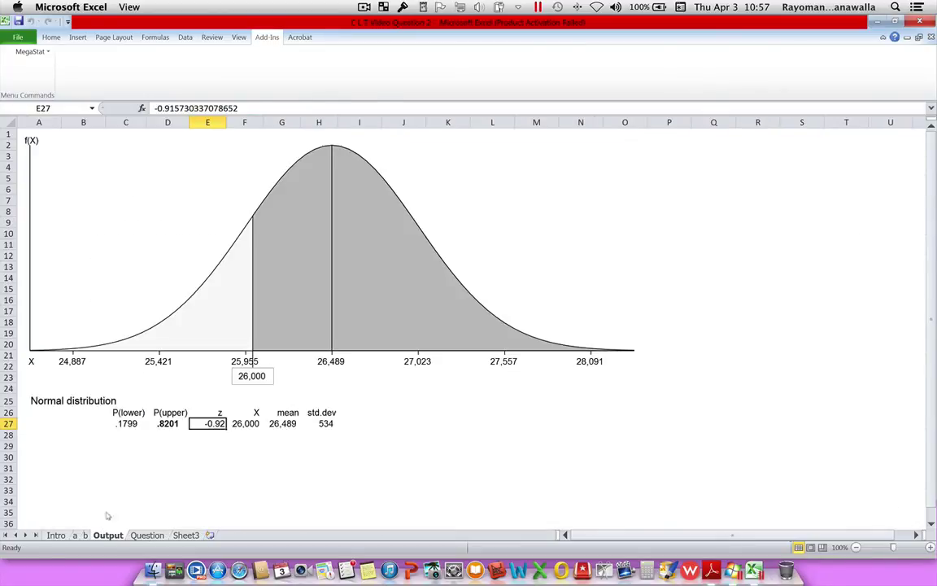
Step: Repeat the normal distribution calculation with X at 24000 and lower shading, overlaid on the existing 26,000 output
left_click(29, 51)
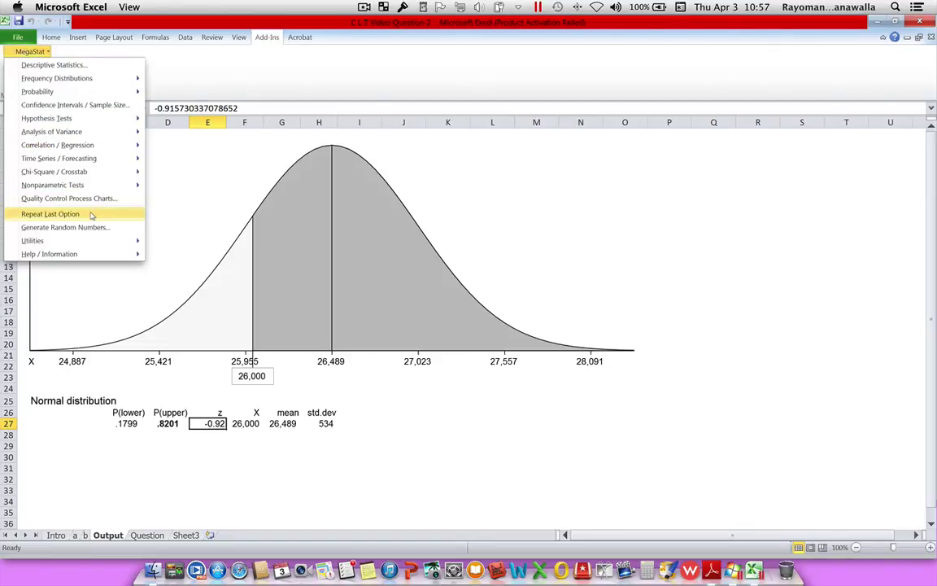
left_click(50, 214)
left_click_drag(350, 189, 626, 242)
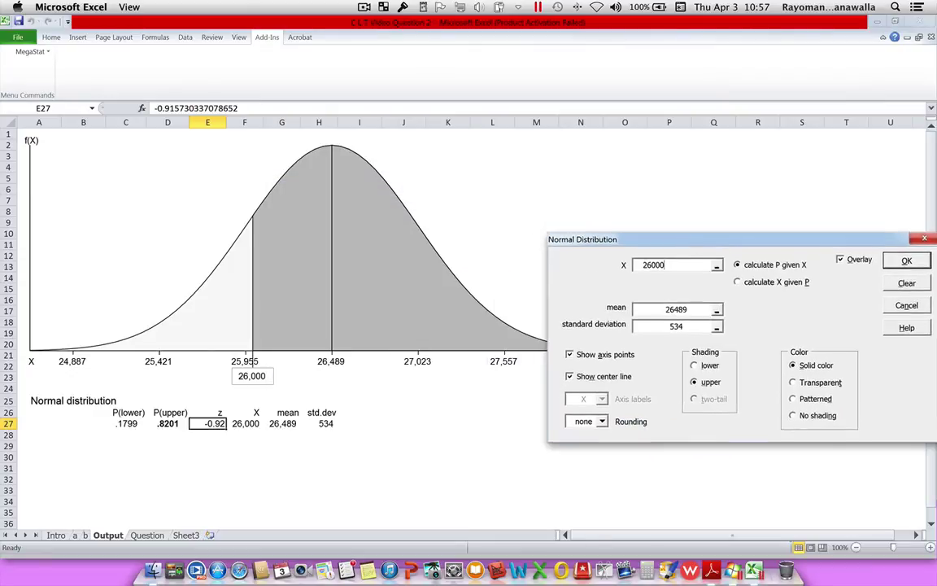
double_click(637, 265)
type("24")
left_click_drag(676, 239, 573, 165)
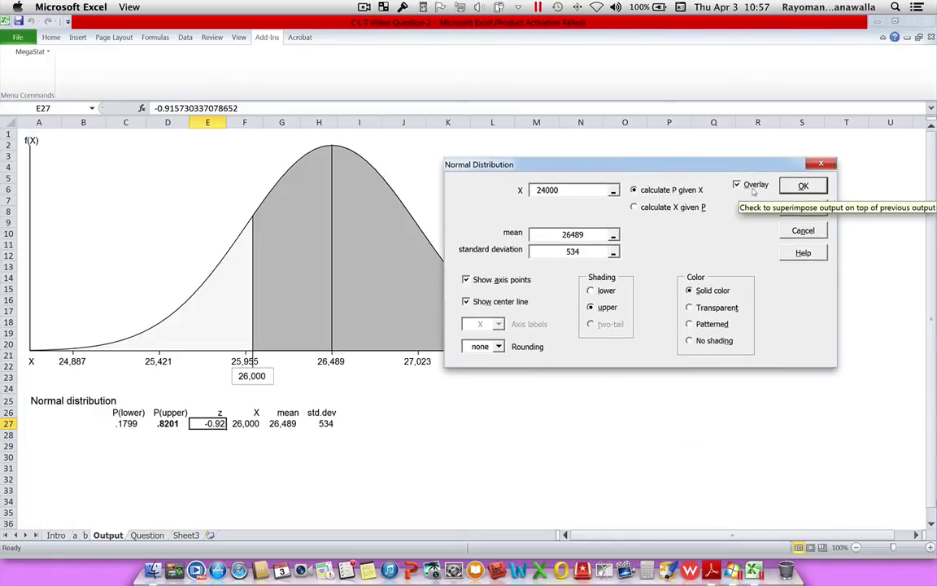
left_click(606, 292)
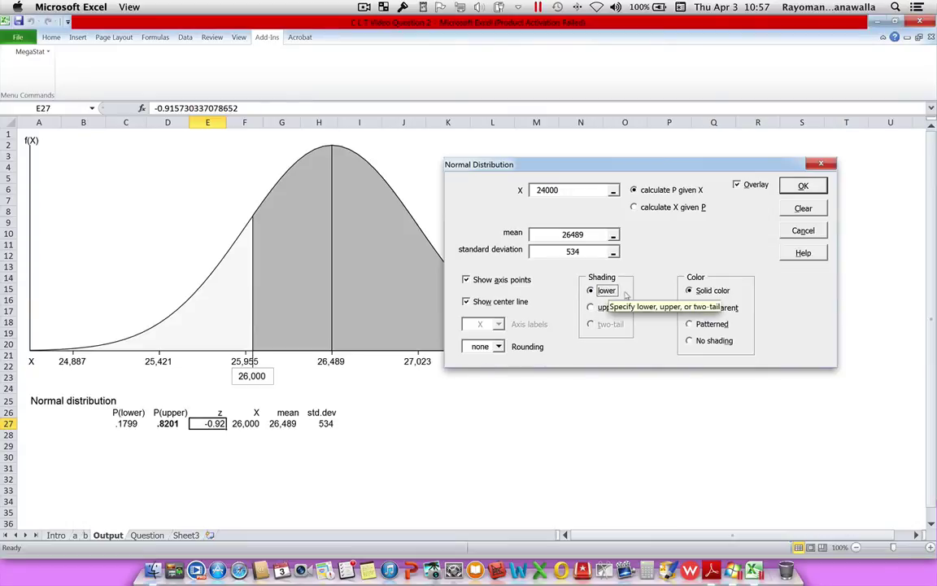
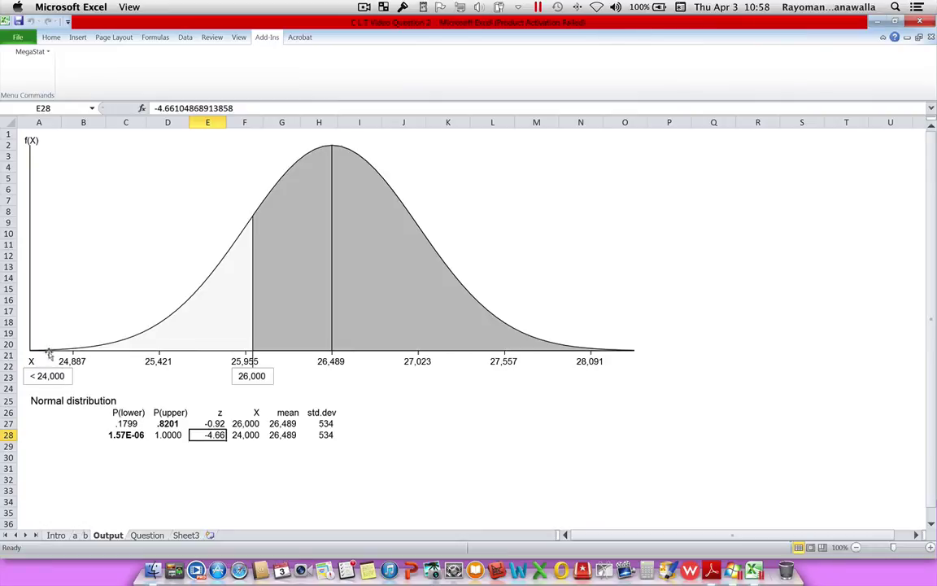
Step: Subtract the two lower-tail probabilities in cell C31 of the Output sheet with the formula =0.1799-0.0001
left_click(118, 435)
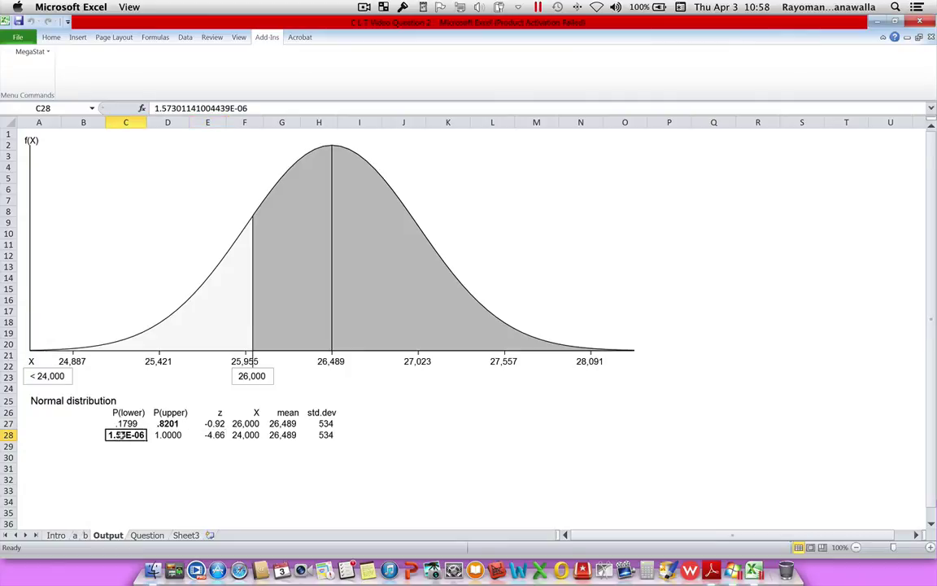
left_click(930, 547)
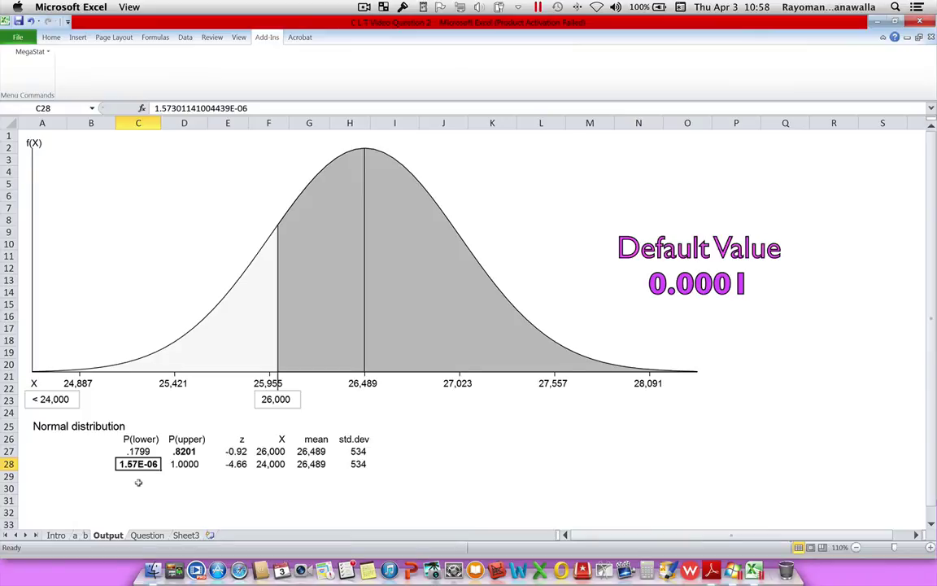
left_click(137, 498)
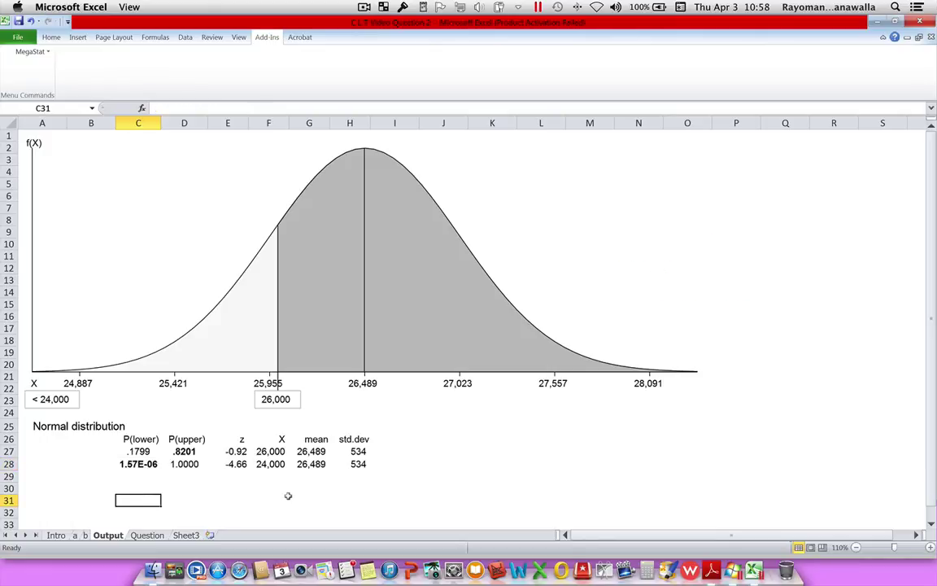
type("=")
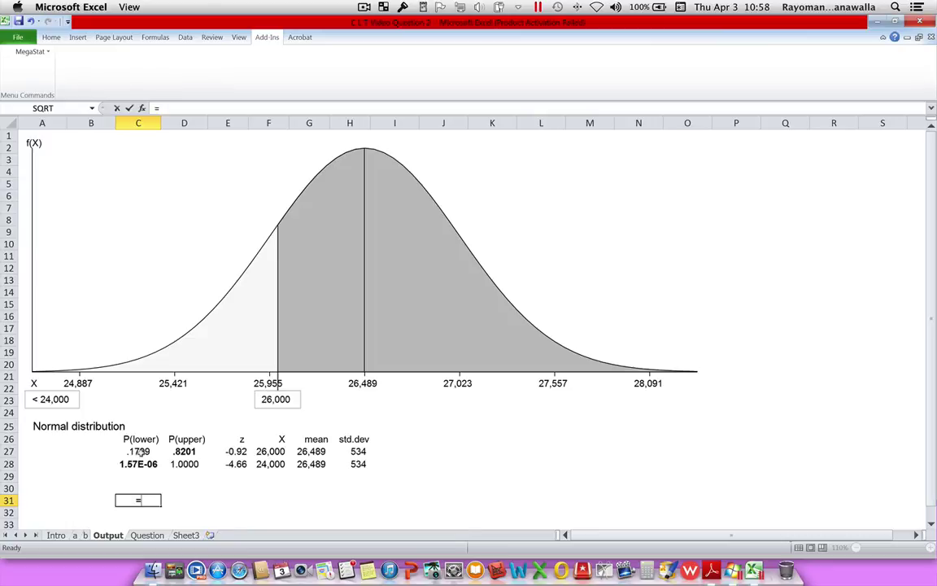
type("0.")
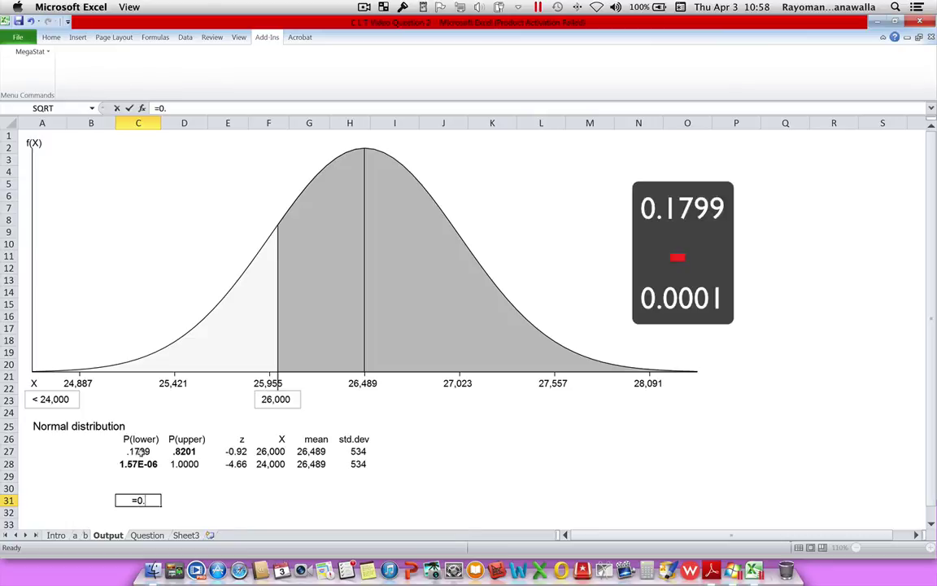
type("1799-")
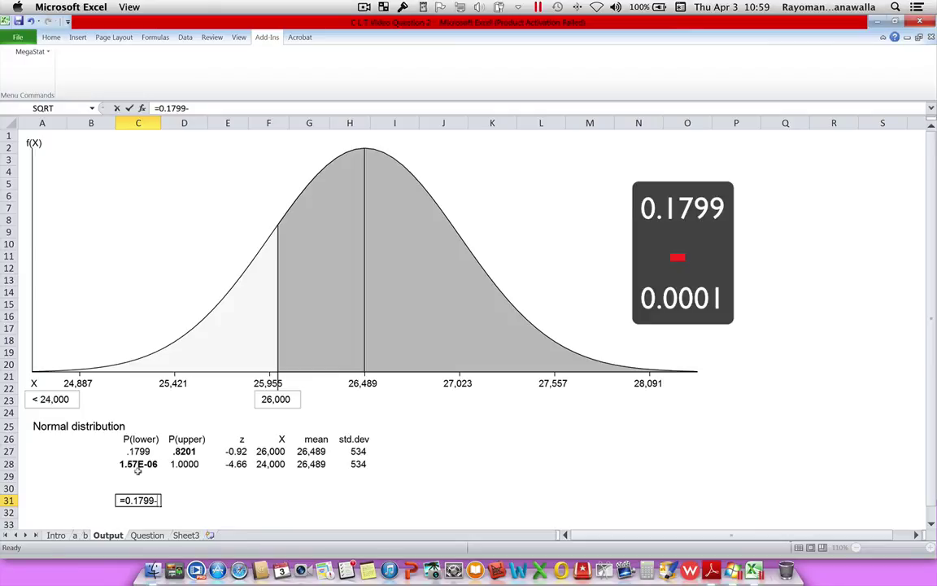
type("0.0001")
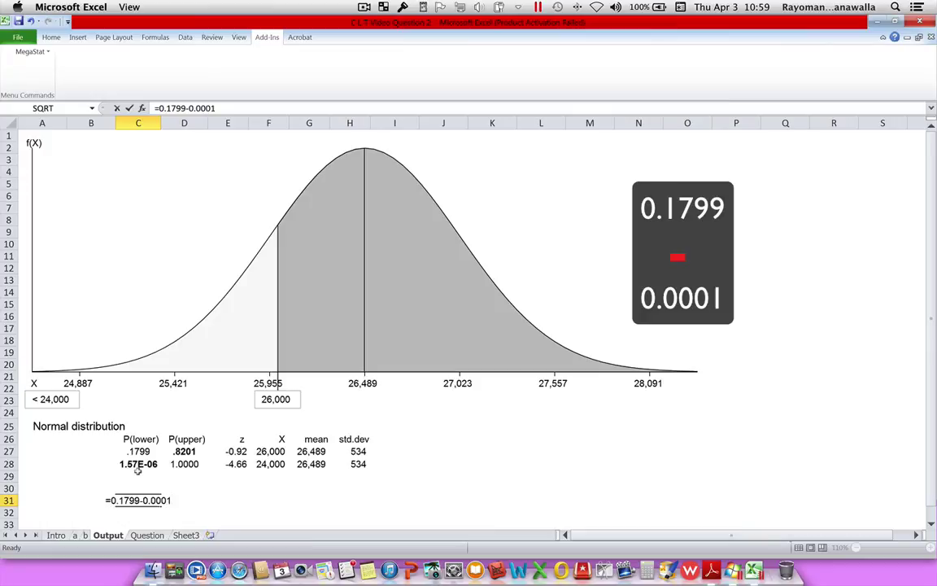
key("Return")
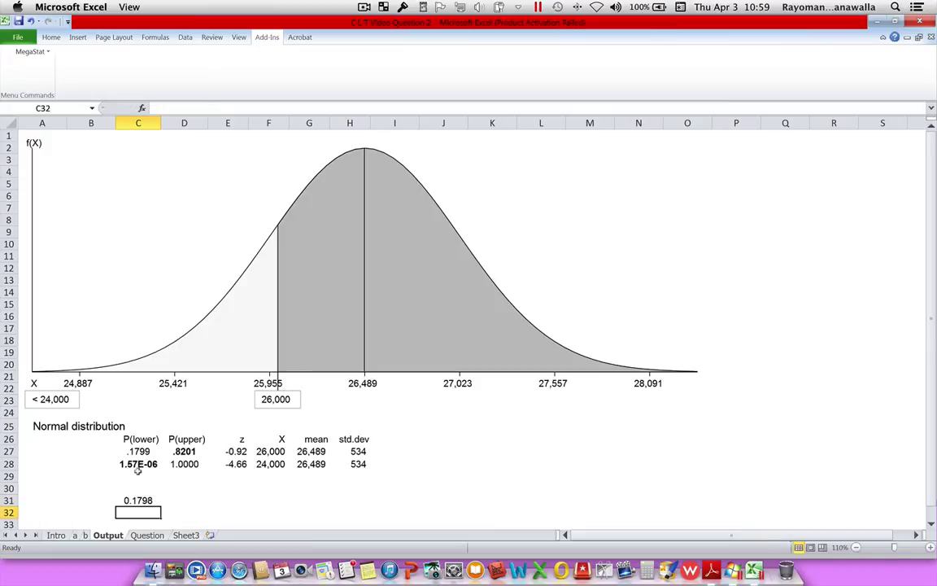
Step: Make the result in C31 bold with a yellow fill and format it as a percentage with two decimal places
key("Up")
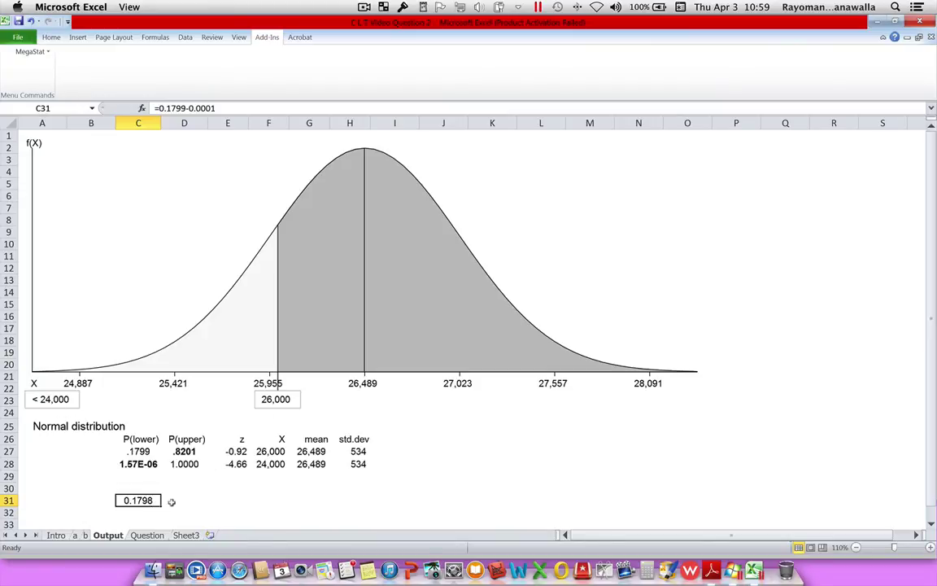
left_click(49, 37)
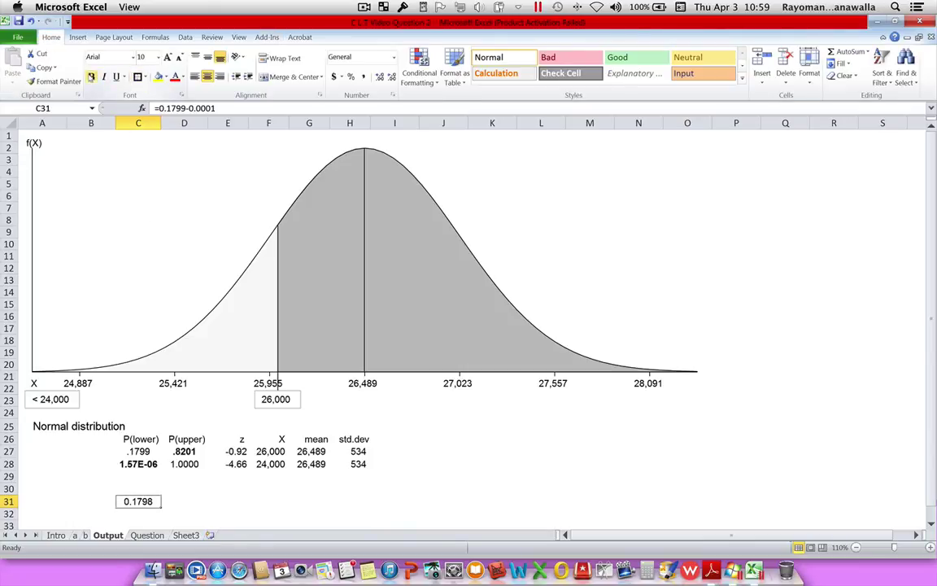
left_click(155, 76)
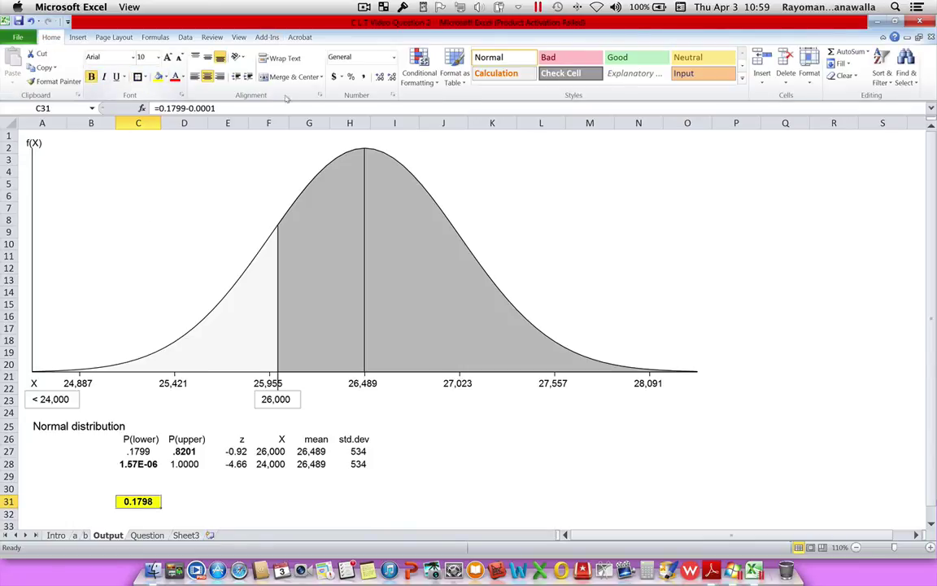
left_click(351, 77)
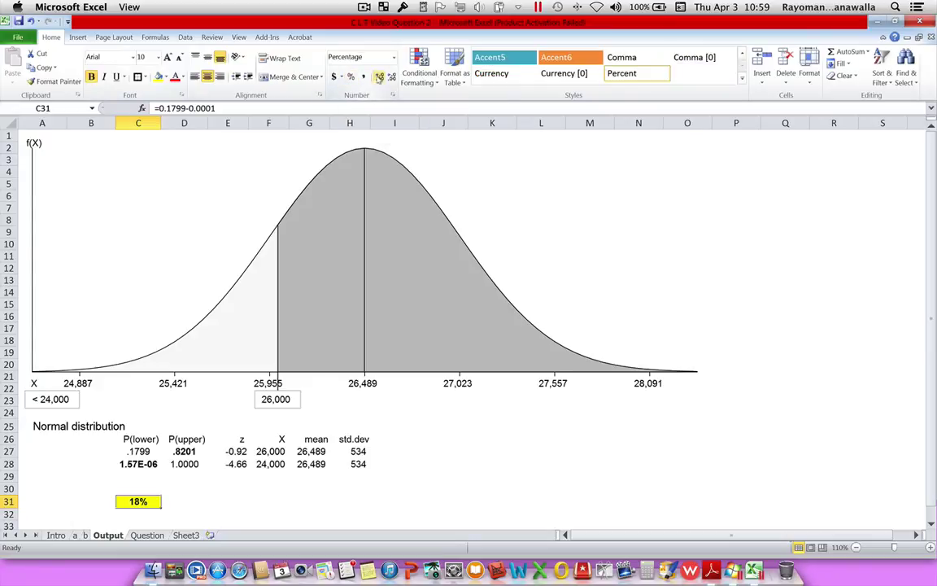
left_click(379, 77)
left_click(379, 76)
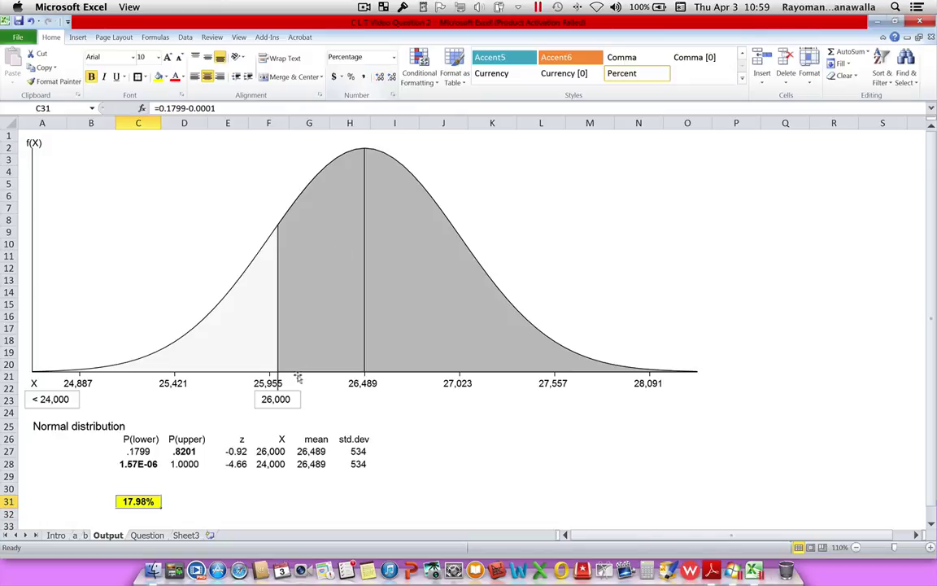